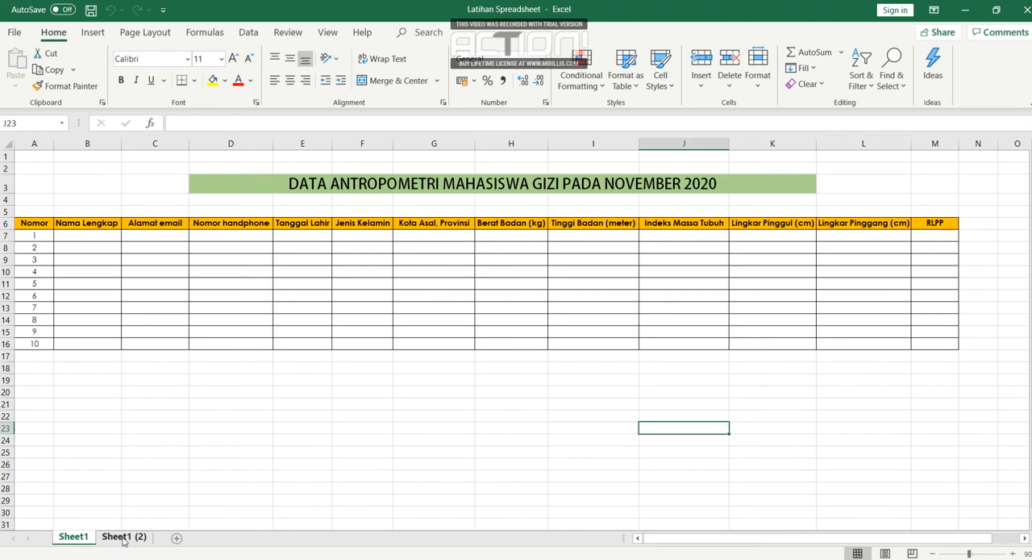
- View the filled-in table on Sheet1 (2), then switch to the Gmail inbox in Chrome and maximize its window
left_click(124, 539)
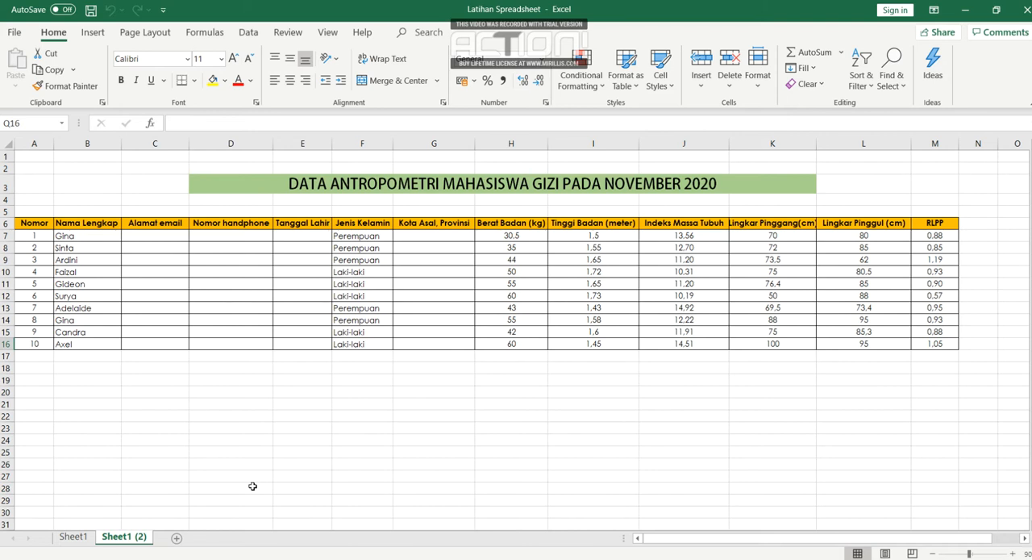
mouse_move(262, 559)
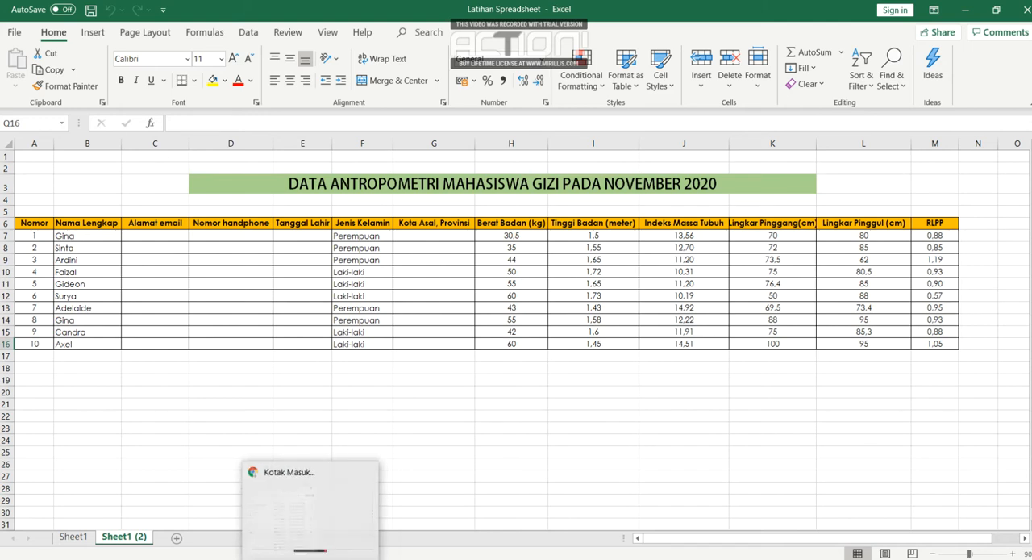
left_click(262, 516)
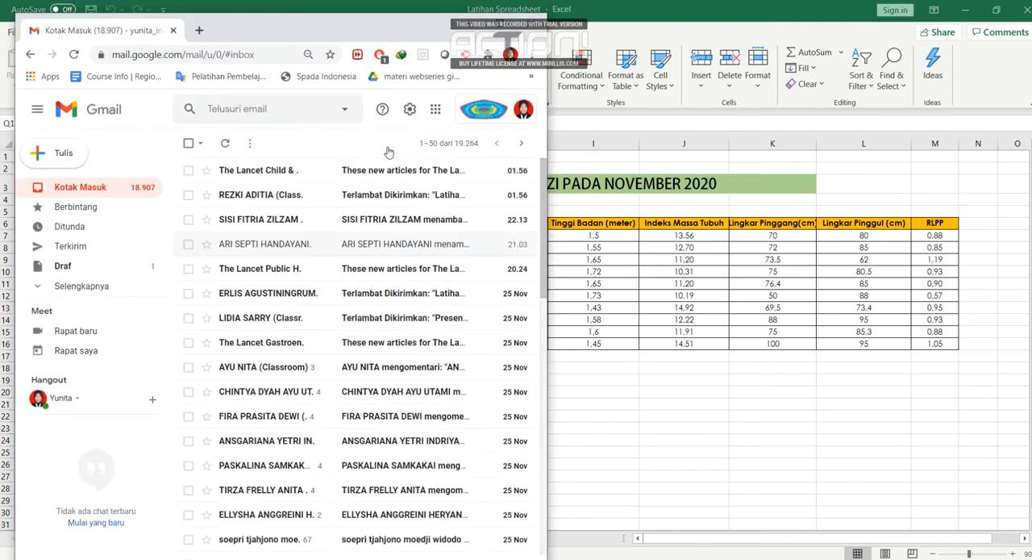
left_click(491, 27)
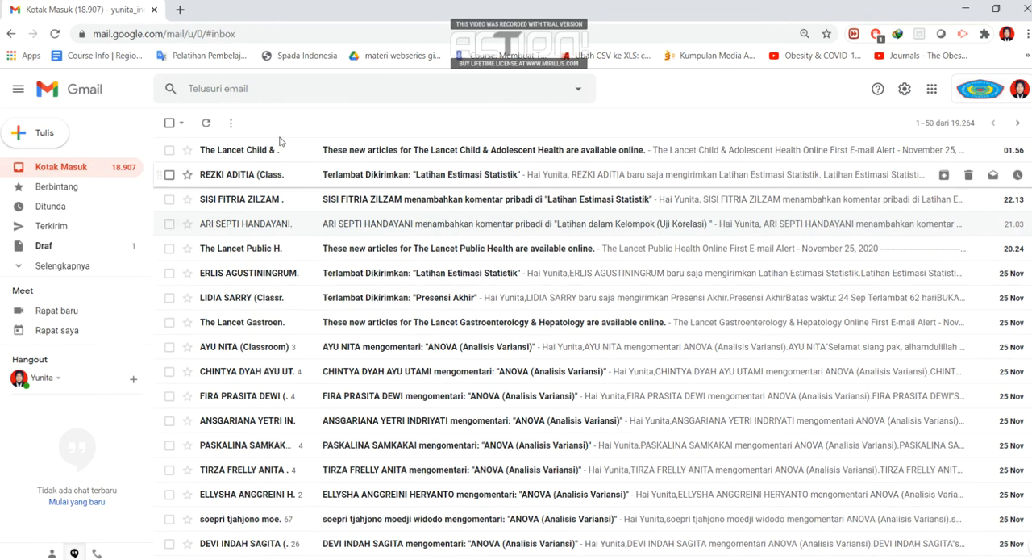
- Open Google Sheets from the Google apps in Gmail and create a blank spreadsheet
left_click(932, 91)
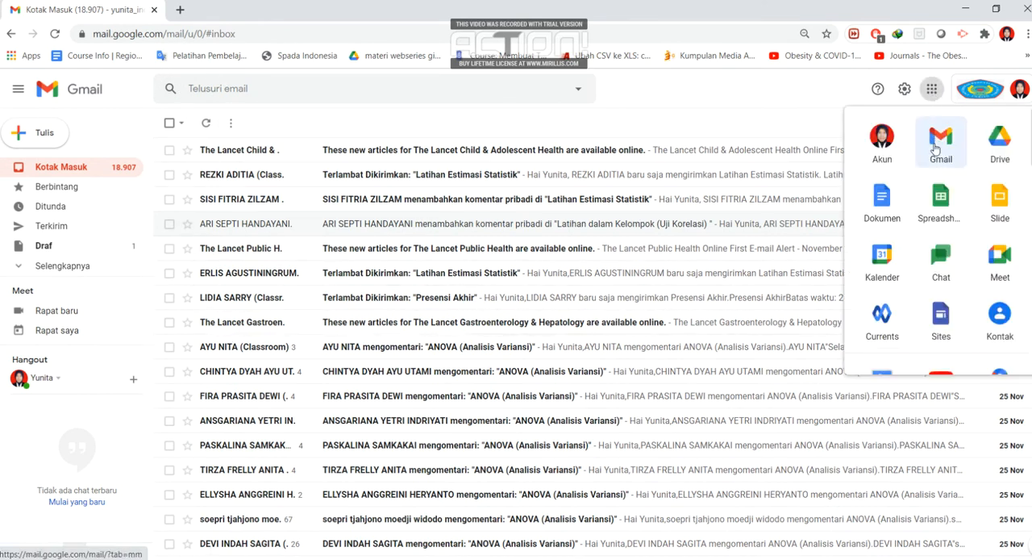
left_click(942, 201)
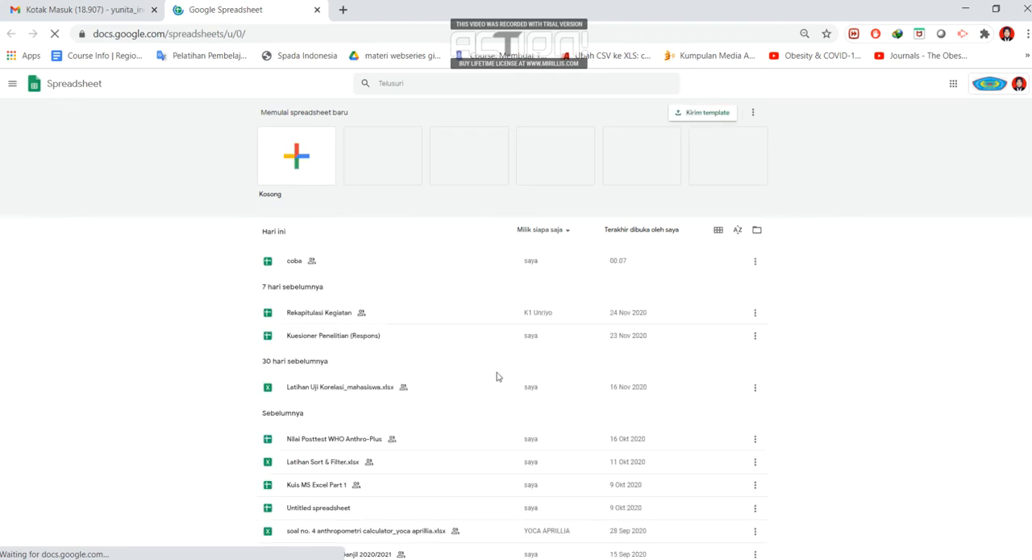
left_click(295, 159)
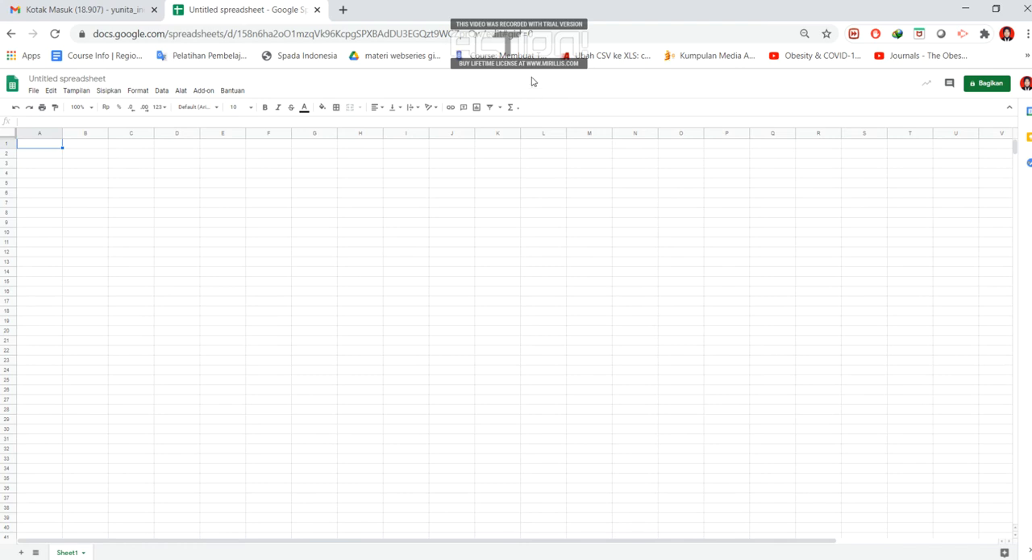
- Rename the untitled spreadsheet as "Tugas Aplikasi Komputer Google Spreadsheet"
left_click(69, 78)
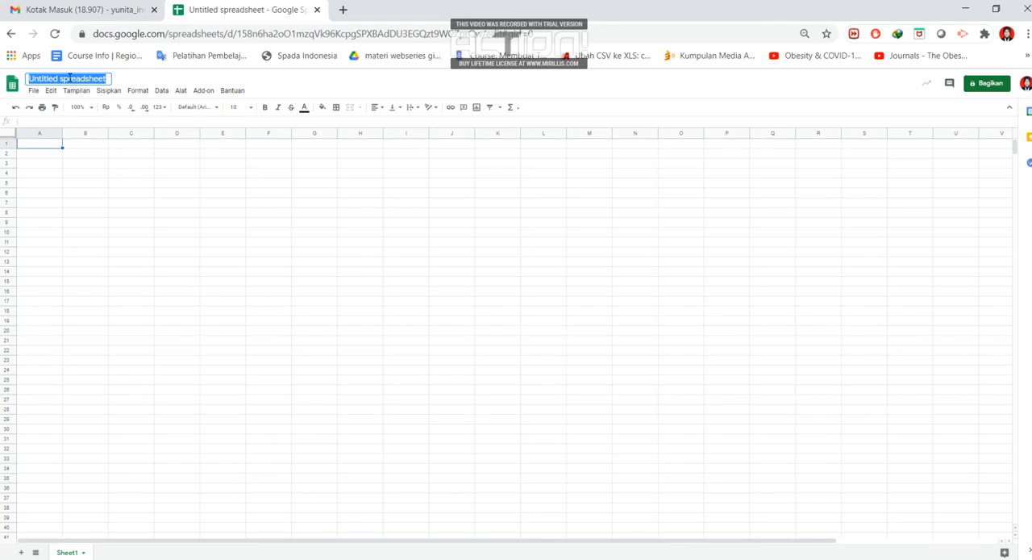
type("Tuga")
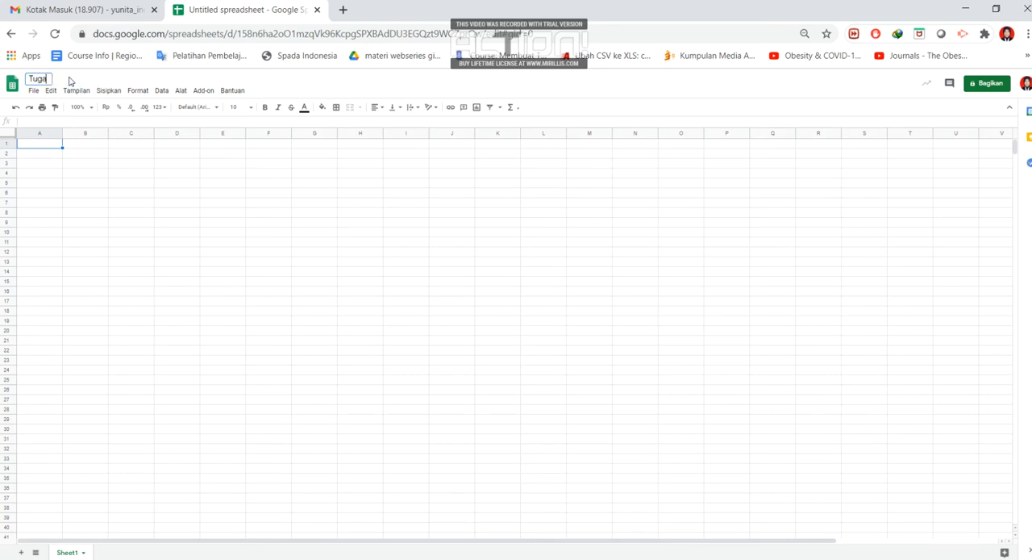
type("s Aplikasi Komputer")
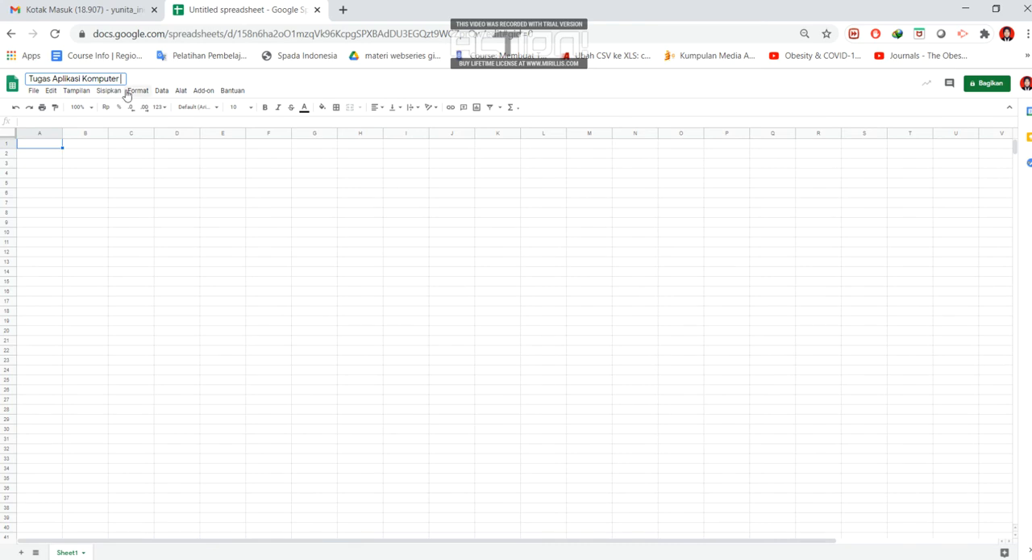
type(" Googlespreadsheet")
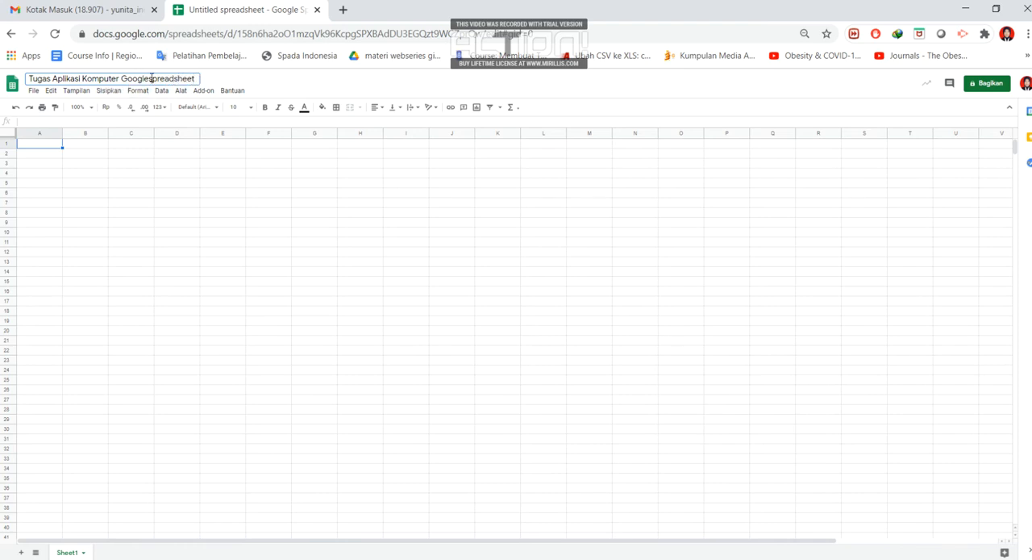
key("BackSpace")
type("S")
key("BackSpace")
type("S")
left_click(271, 84)
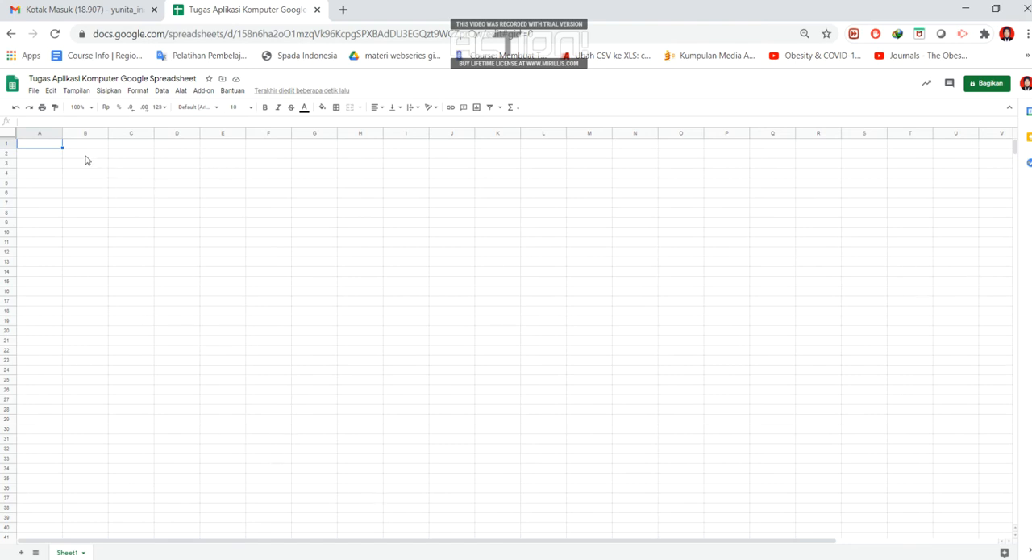
- Start a file import and upload the "Latihan Spreadsheet" Excel file from the Kuliah Aplikasi Komputer folder on the computer
left_click(86, 147)
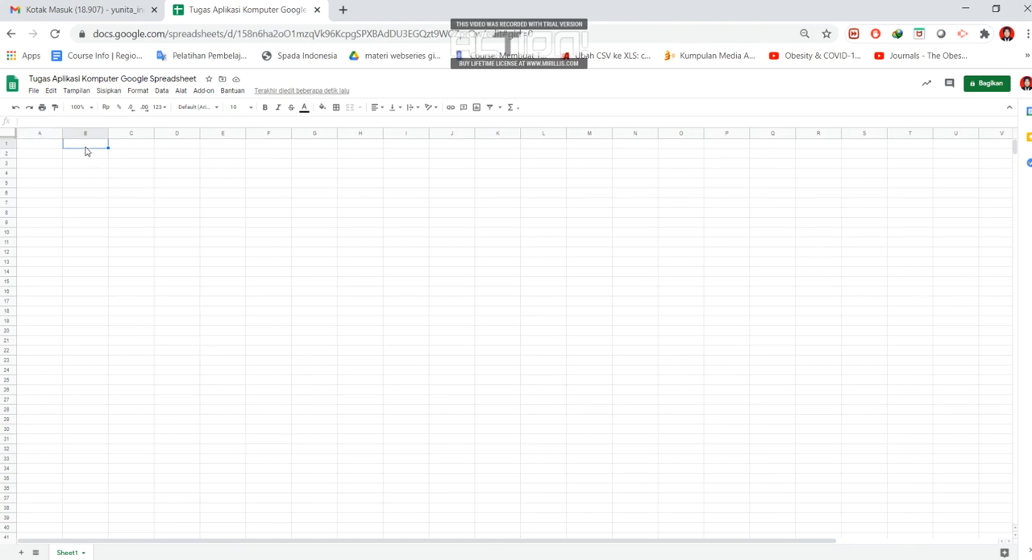
type("de")
left_click(37, 92)
left_click(35, 92)
left_click(33, 92)
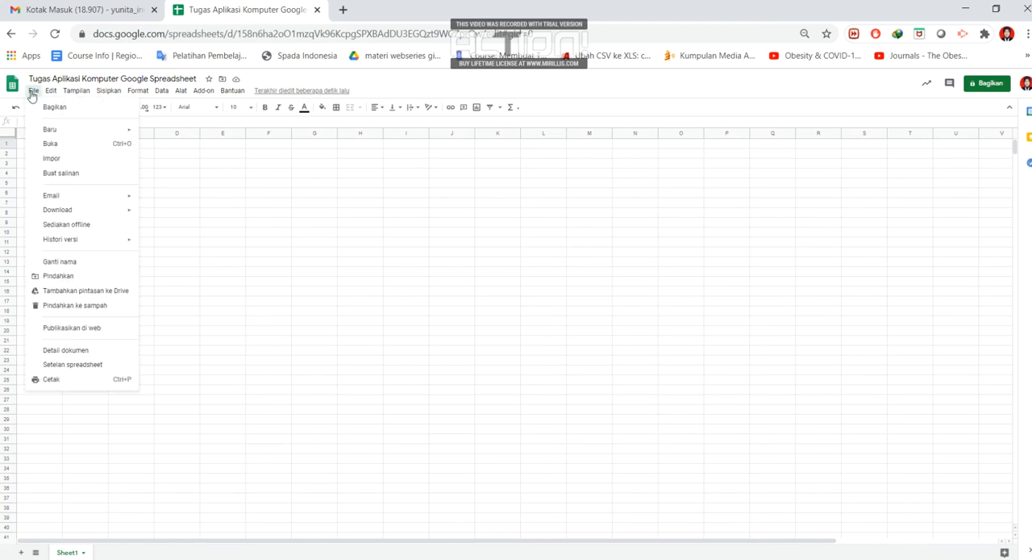
left_click(63, 161)
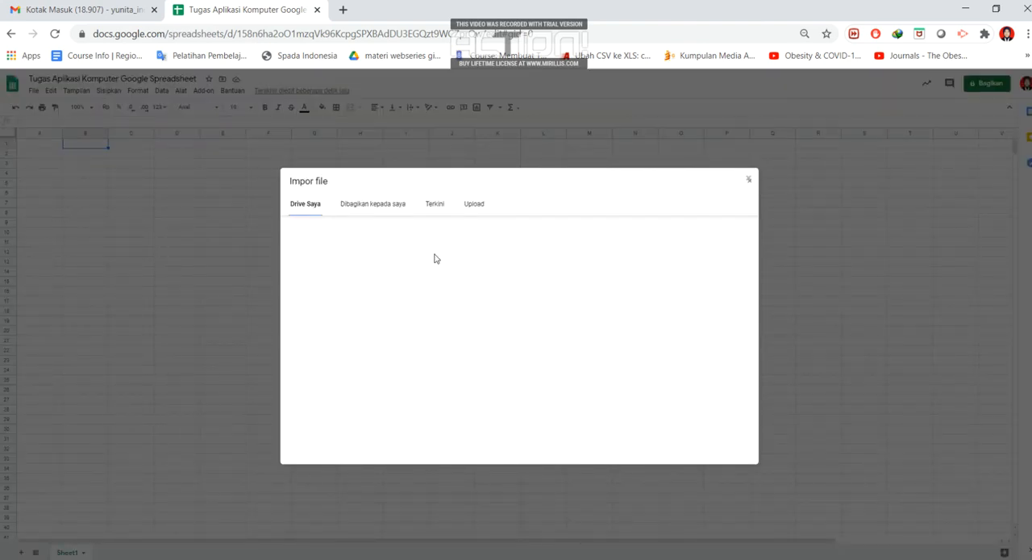
left_click(476, 205)
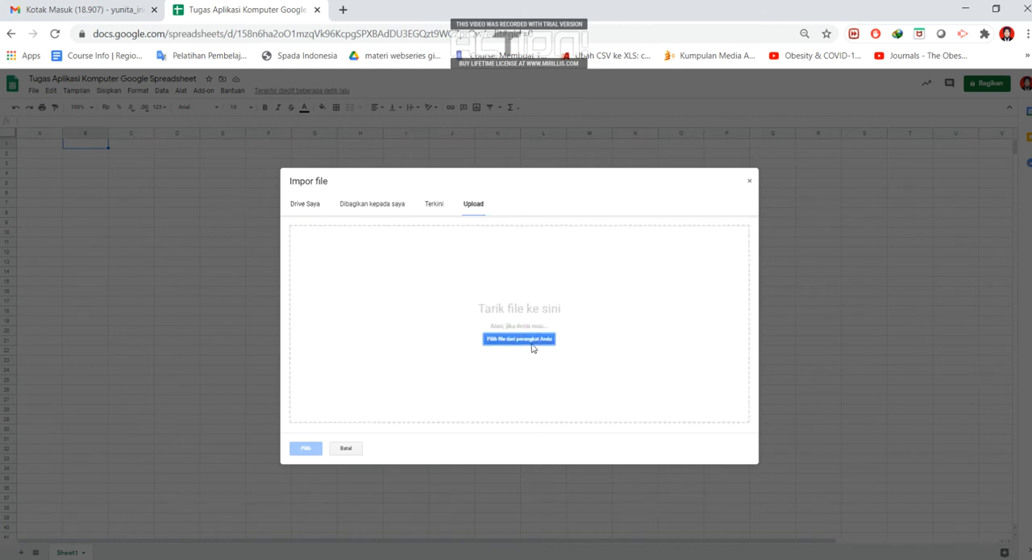
left_click(533, 344)
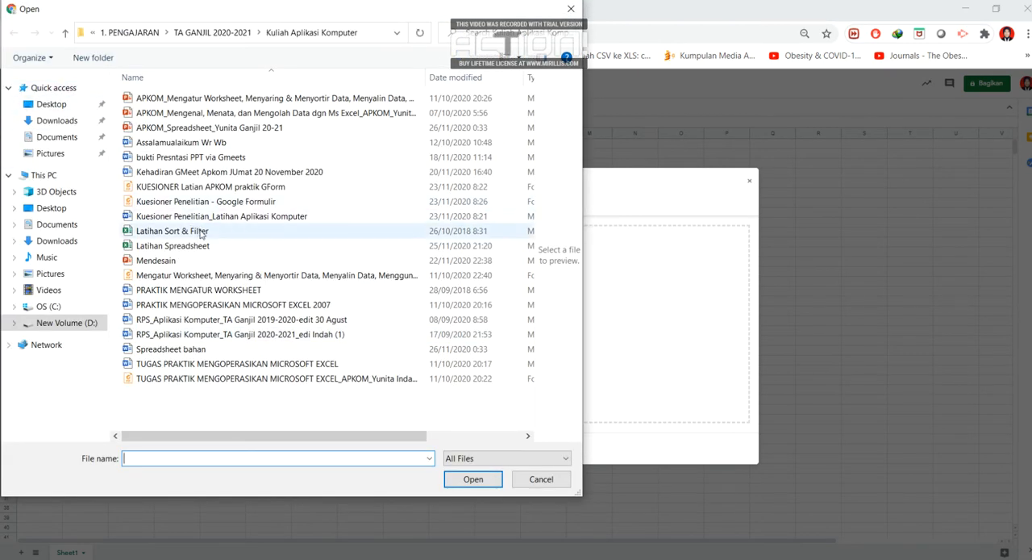
left_click(205, 246)
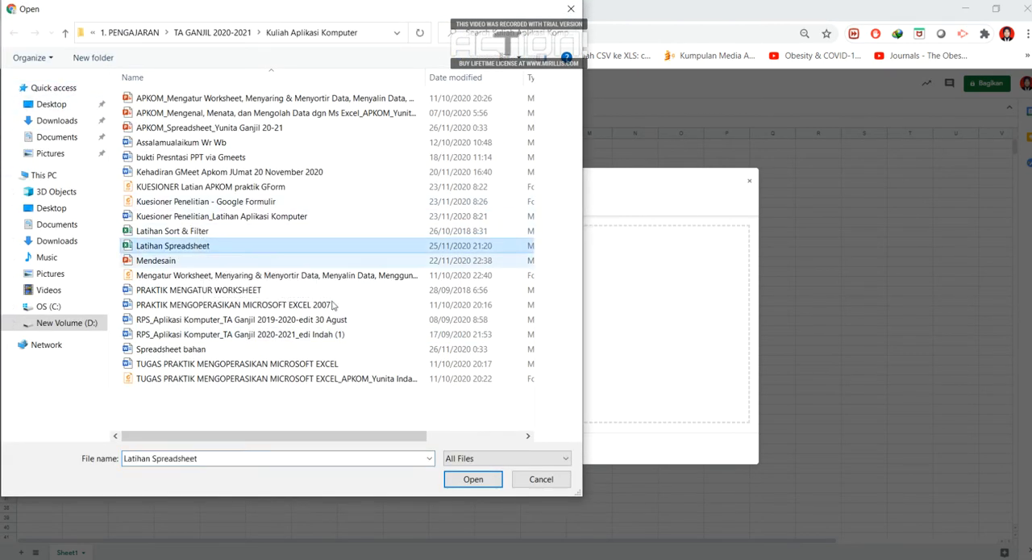
left_click(474, 481)
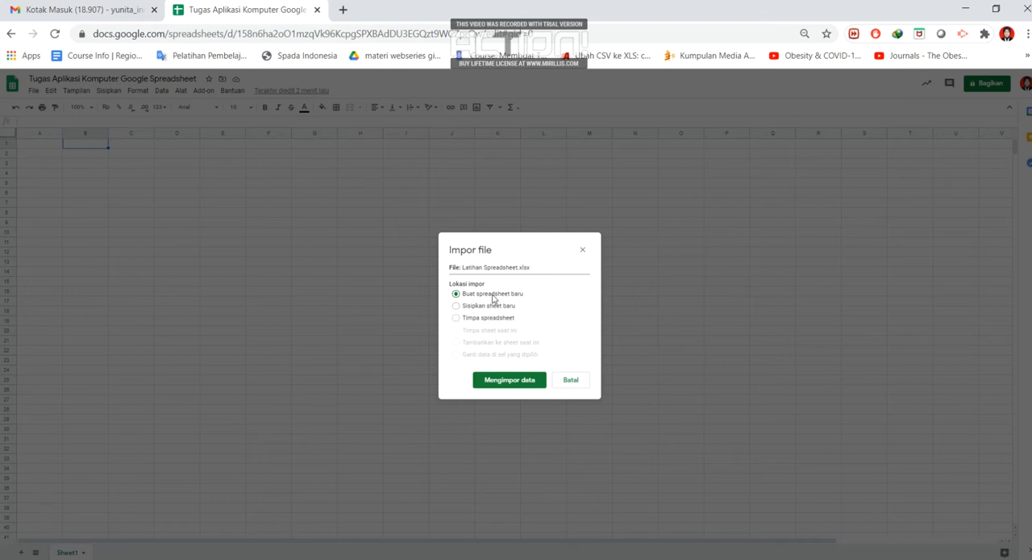
- Import the uploaded data with the option to create a new spreadsheet, and open the imported file
left_click(508, 381)
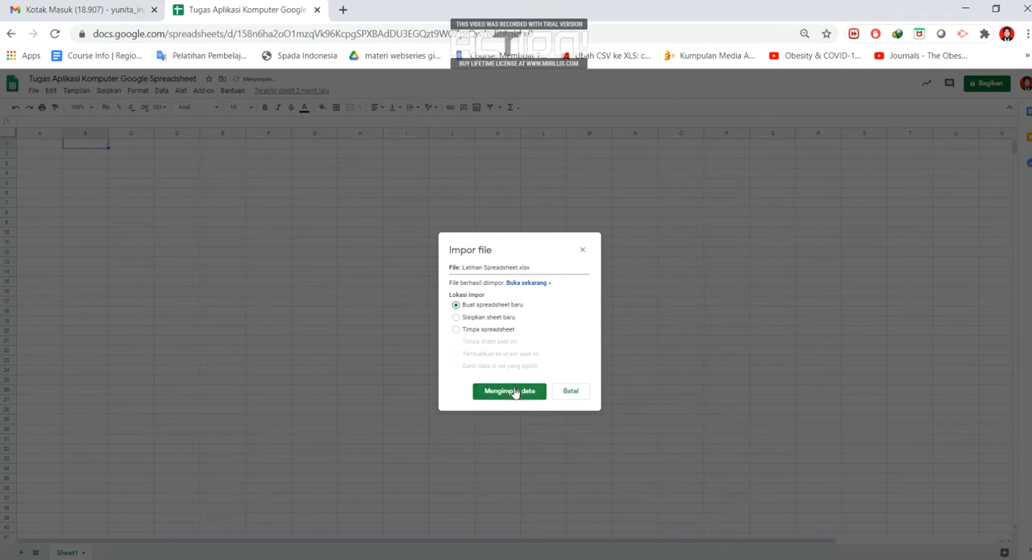
left_click(517, 392)
left_click(529, 283)
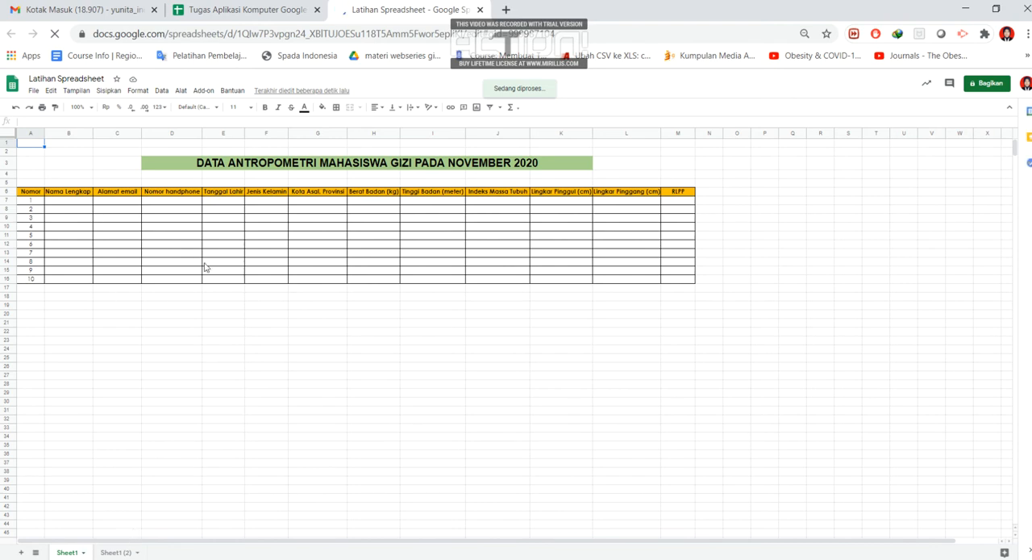
- Set the view zoom to 150% and look through Sheet1 and Sheet1 (2) of the imported spreadsheet
left_click(117, 553)
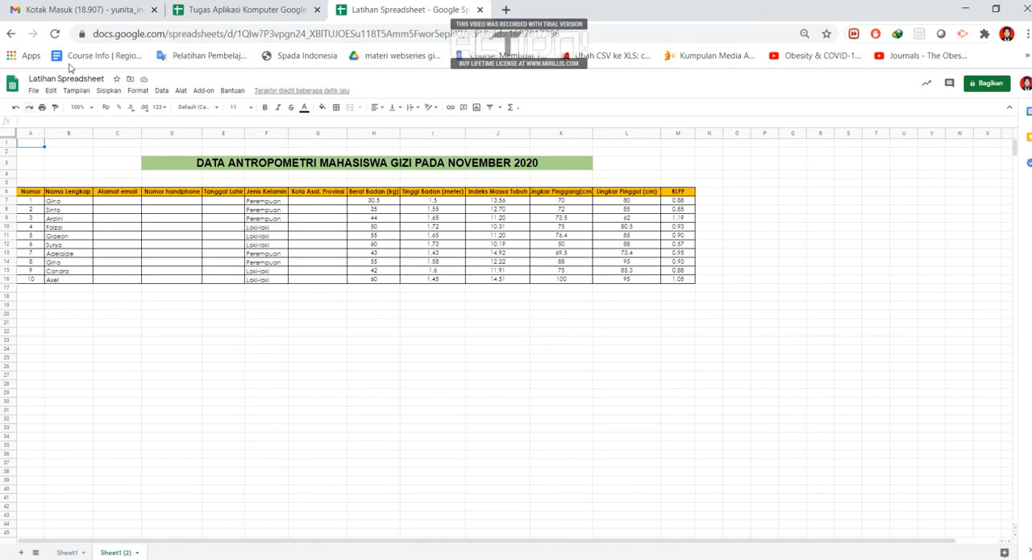
left_click(92, 108)
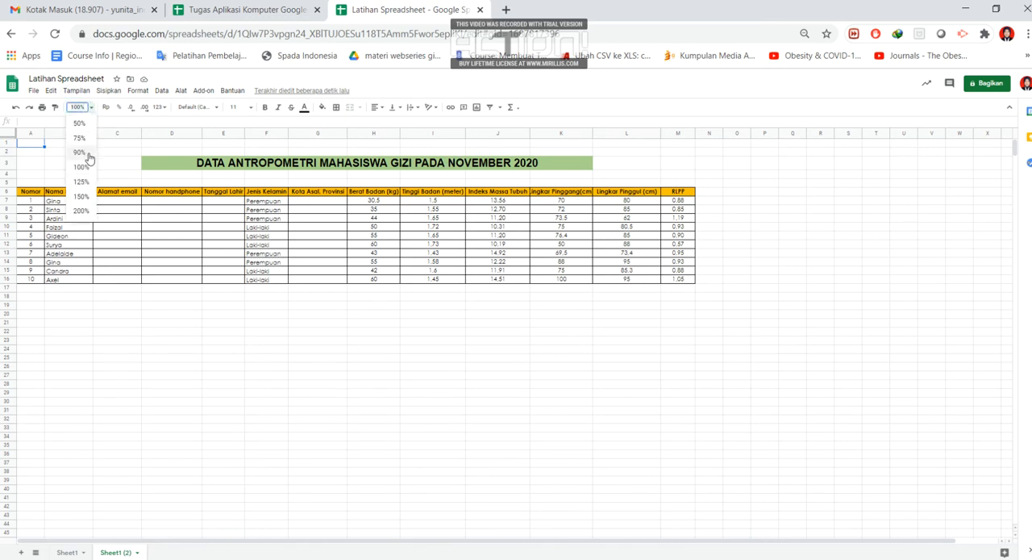
left_click(80, 196)
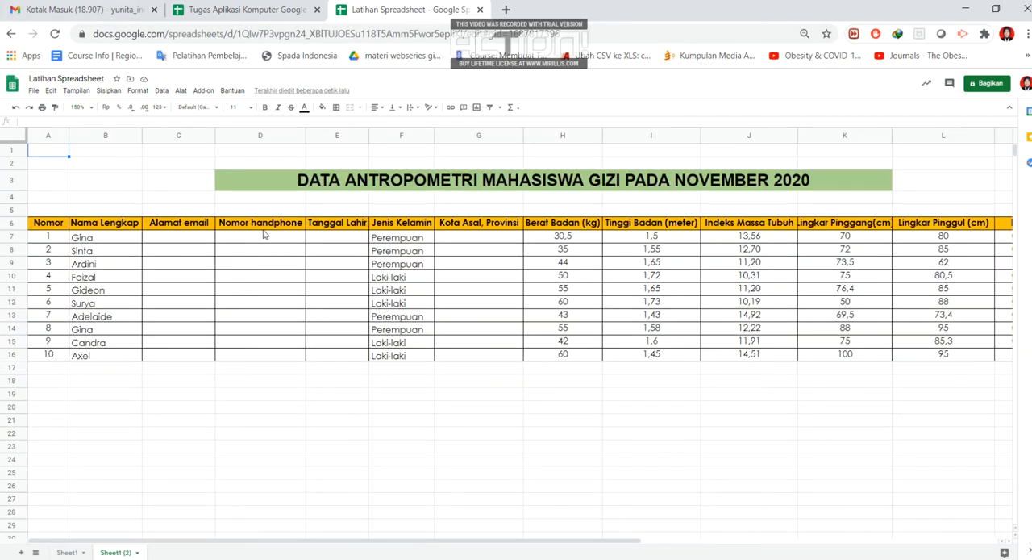
left_click(69, 553)
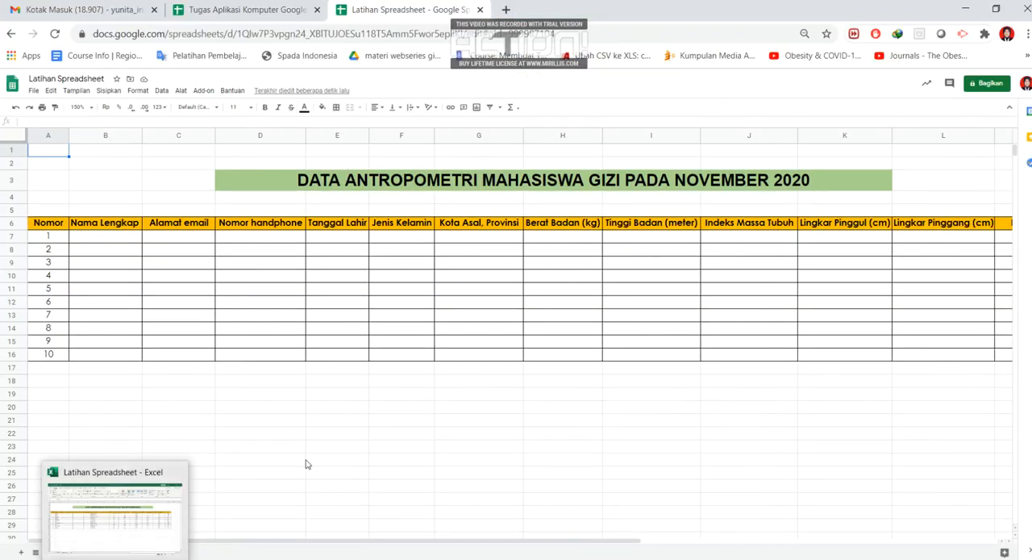
left_click(127, 553)
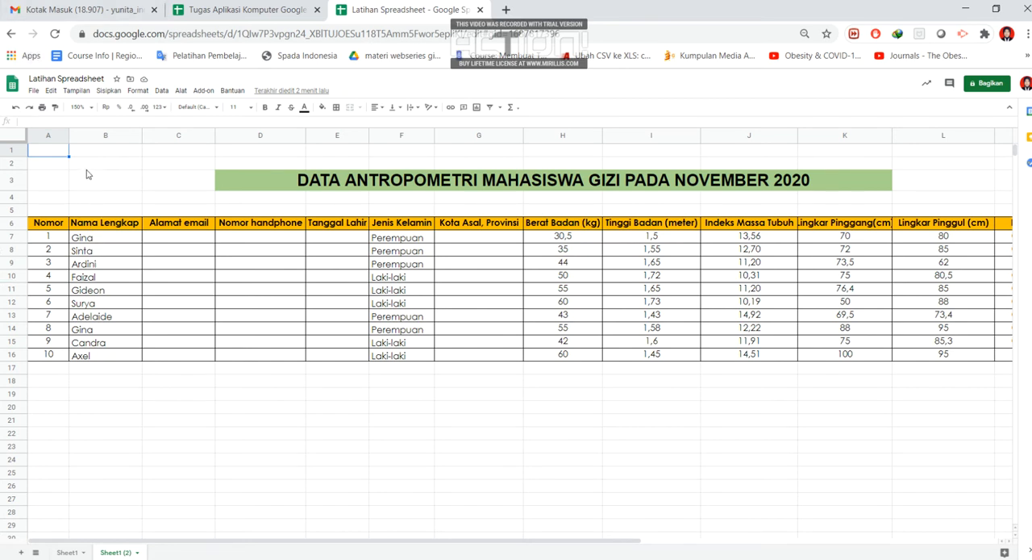
- Try merging the "Nama Lengkap" and "Alamat email" header cells horizontally, look at the alignment options, and undo the merge
left_click(108, 239)
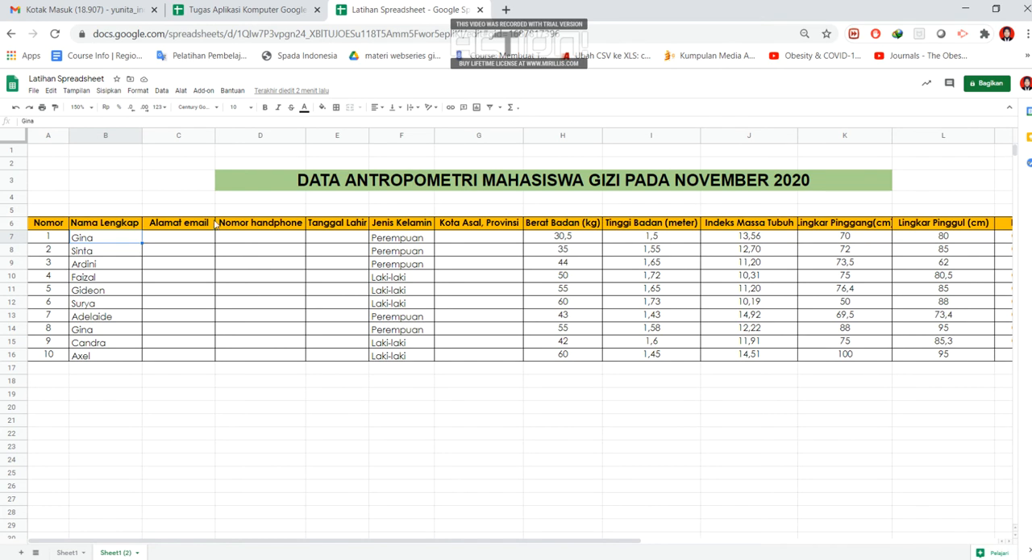
left_click_drag(128, 226, 169, 227)
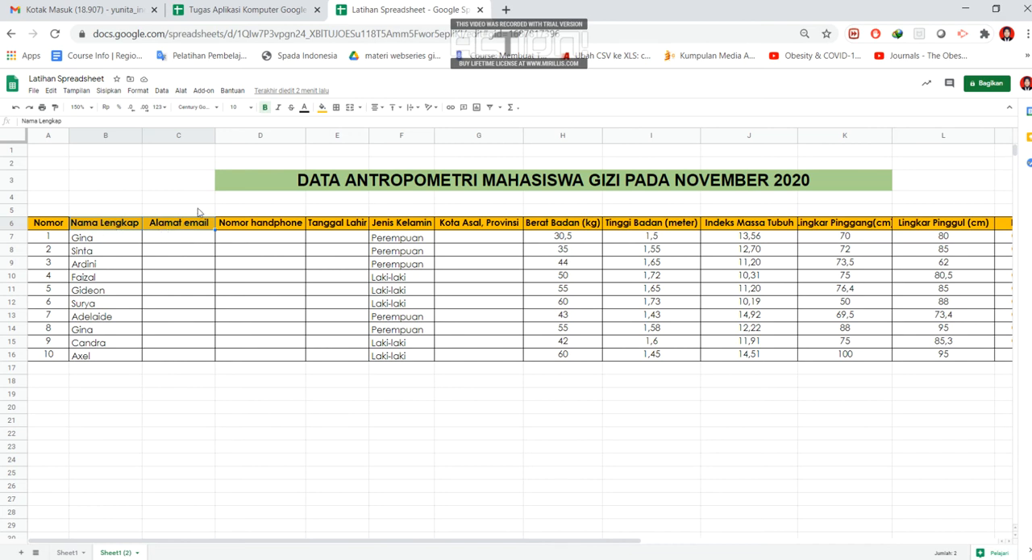
left_click(360, 110)
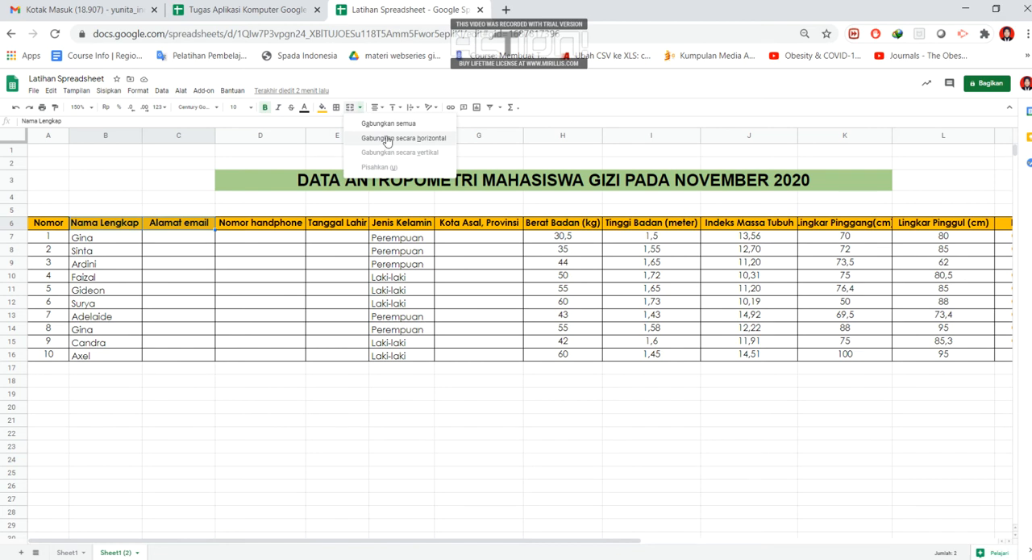
left_click(387, 138)
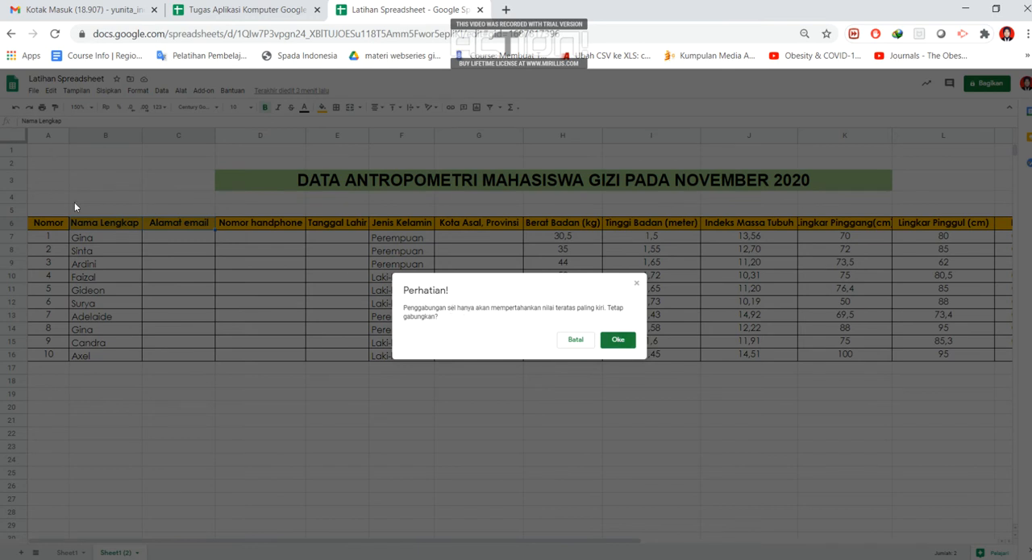
left_click(617, 342)
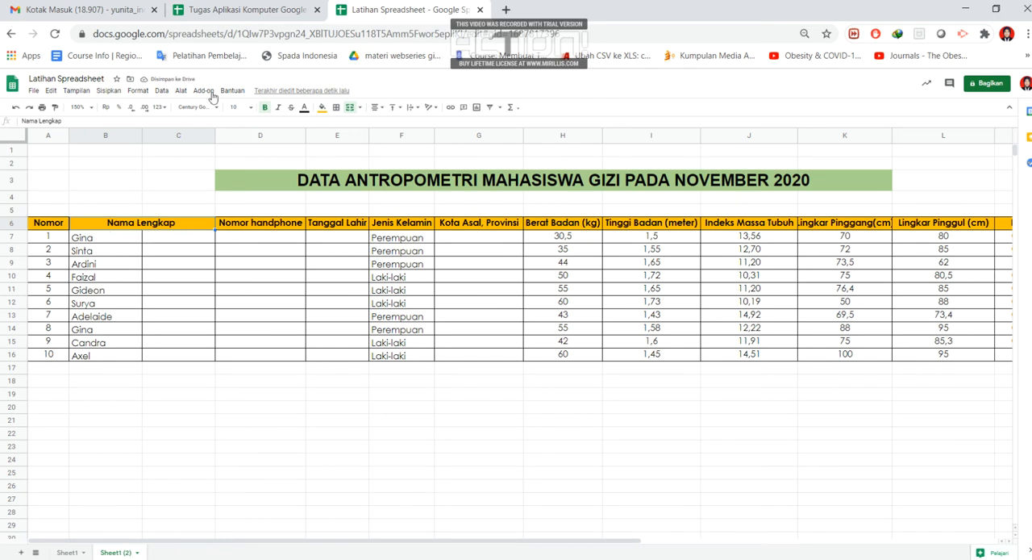
left_click(384, 111)
left_click(14, 107)
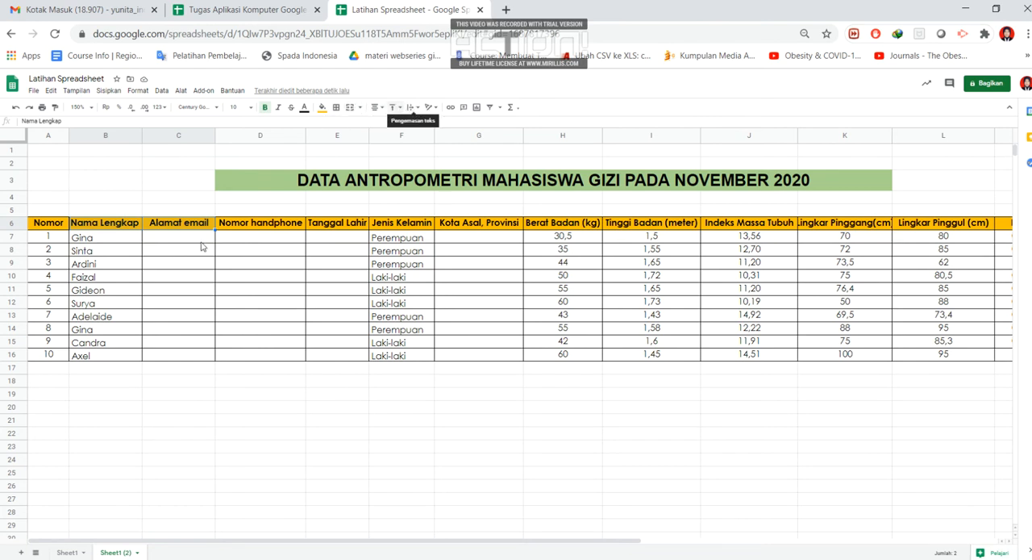
- Append the filler text "kekekekekeke" to the name in cell B7 to make it overrun the column
left_click(104, 242)
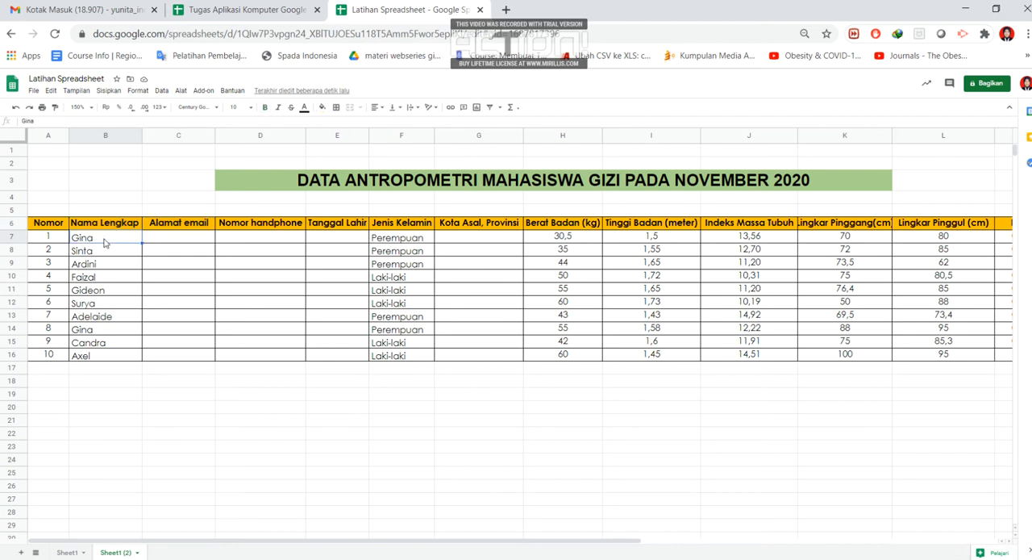
double_click(97, 236)
type("kekekekekekeke")
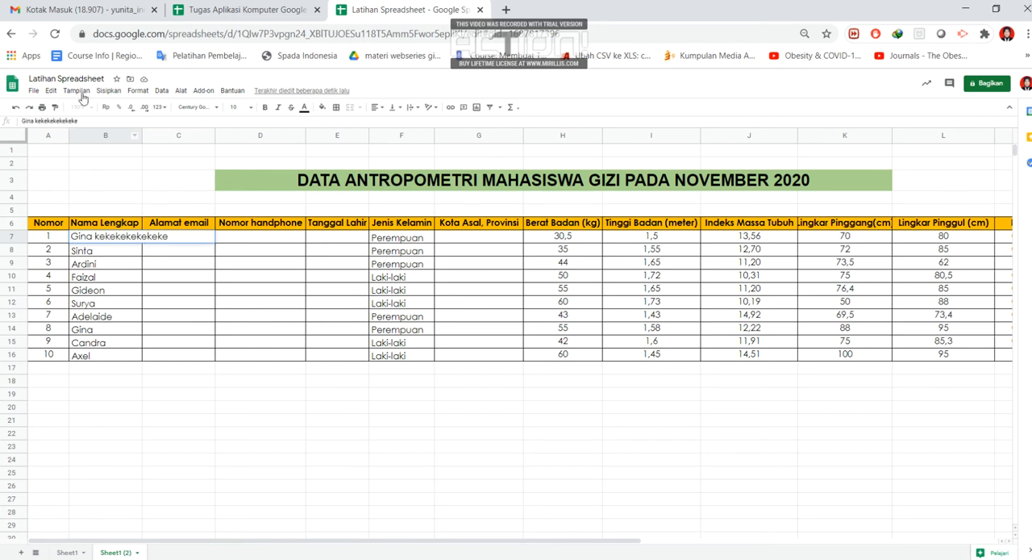
- Try the wrap, clip and overflow text wrapping options on cell B7, finishing with the clip option
left_click(100, 232)
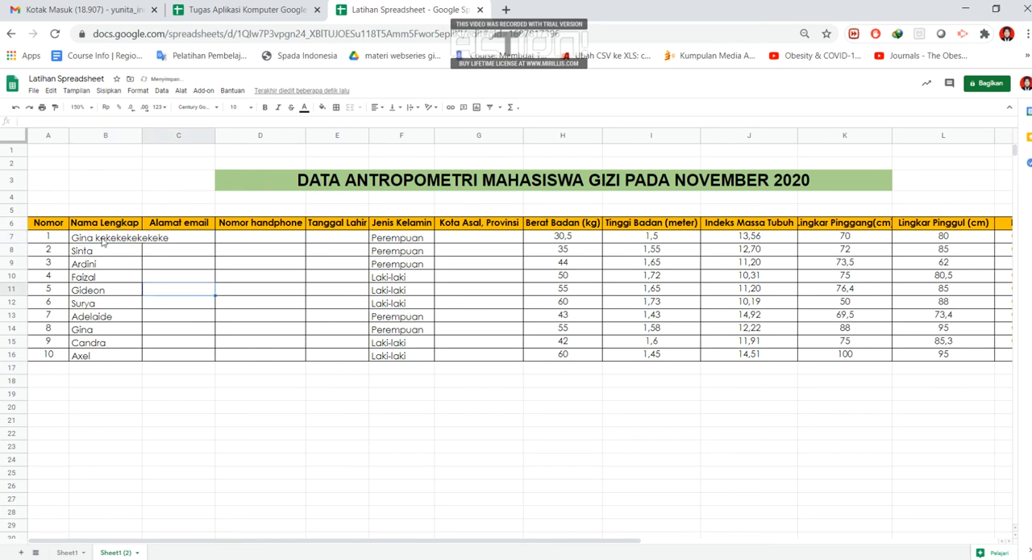
left_click(417, 110)
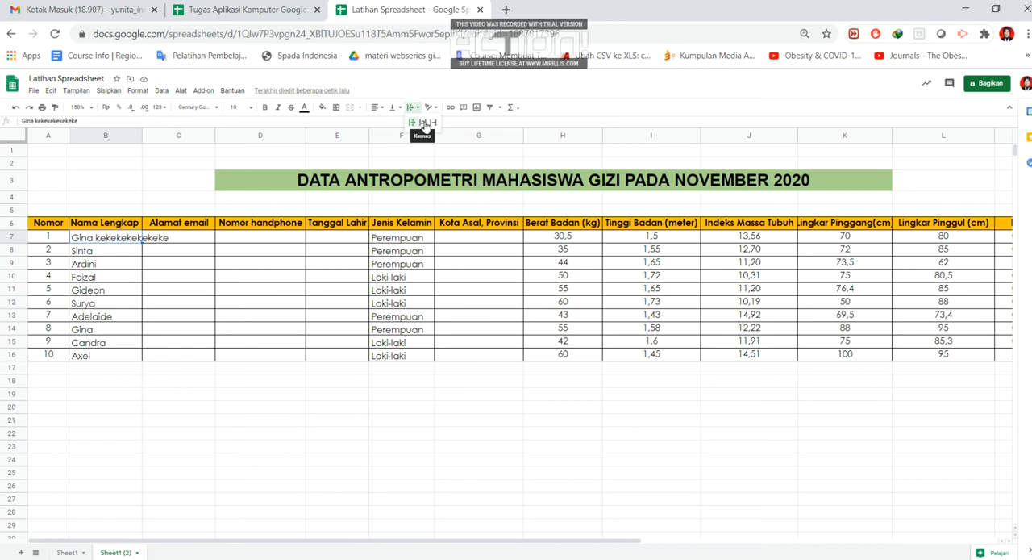
left_click(425, 124)
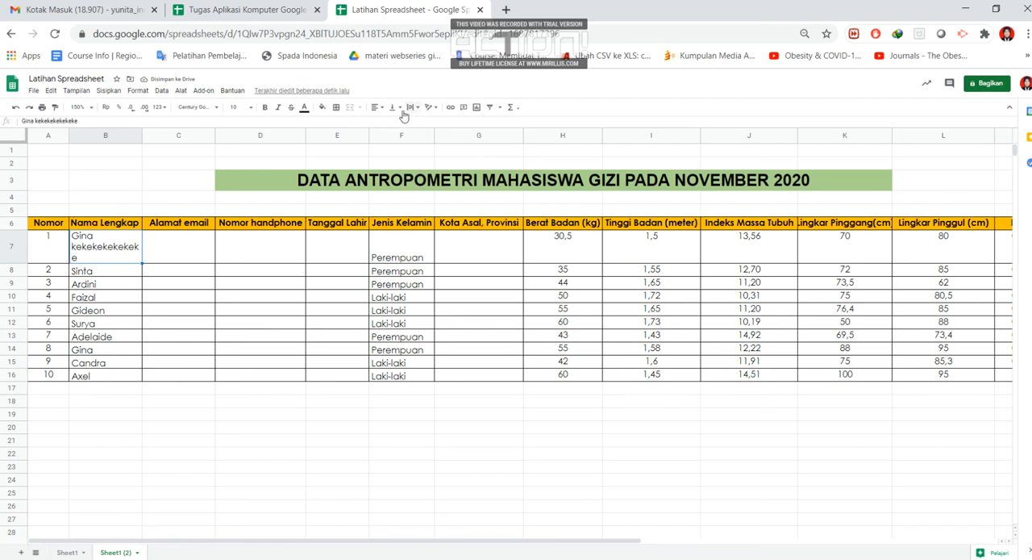
left_click(412, 107)
left_click(433, 123)
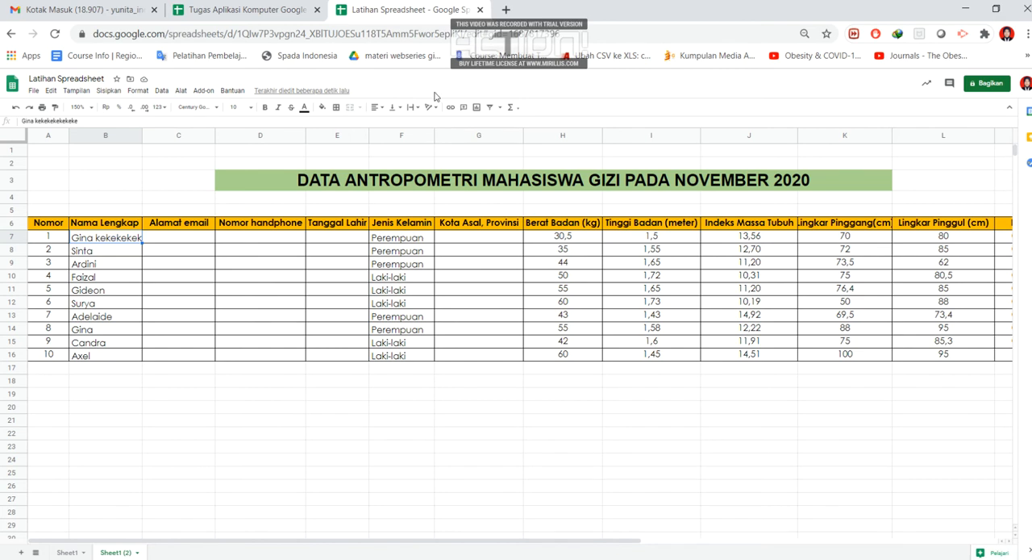
left_click(418, 109)
left_click(412, 122)
left_click(419, 112)
left_click(433, 125)
- Enter a phone number starting with zero in the "Nomor handphone" cell of row 7
left_click(245, 239)
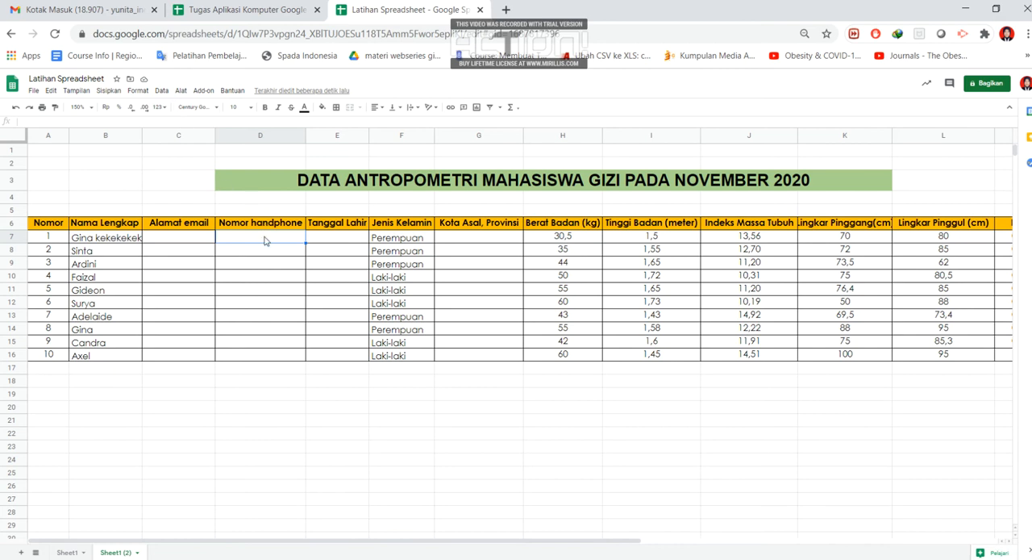
key("Return")
- Set the number format of the phone number cell D7 to plain text (Teks biasa)
left_click(265, 240)
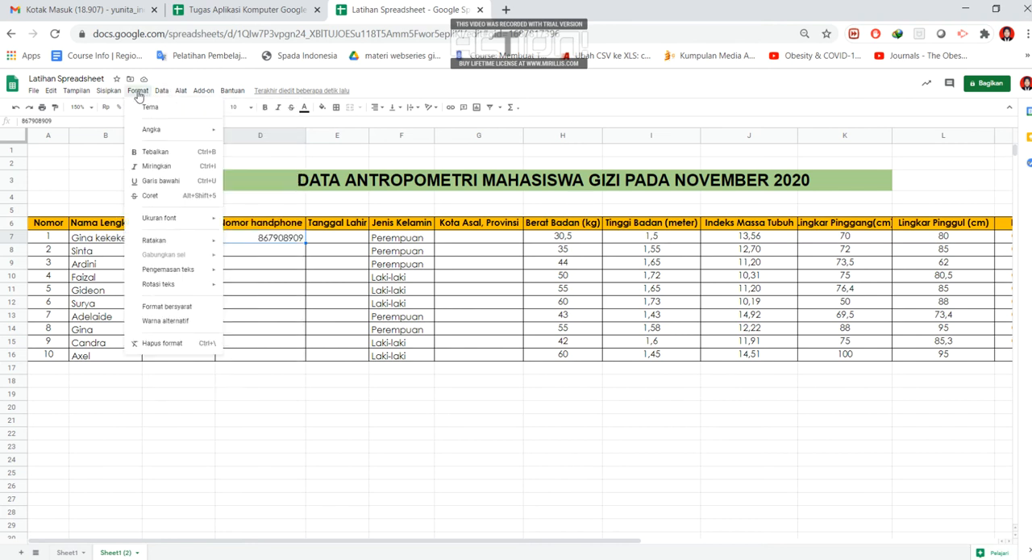
left_click(138, 93)
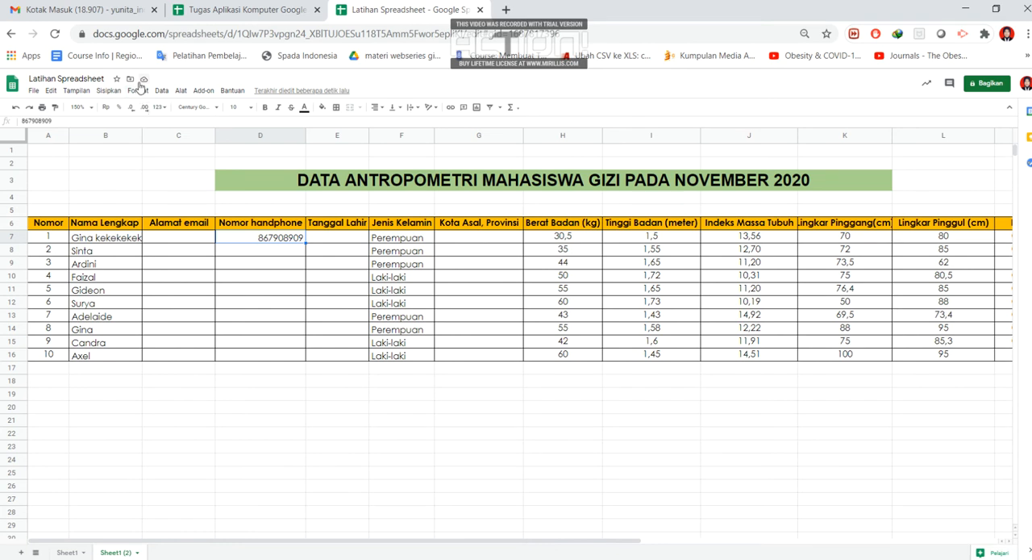
left_click(138, 94)
mouse_move(171, 131)
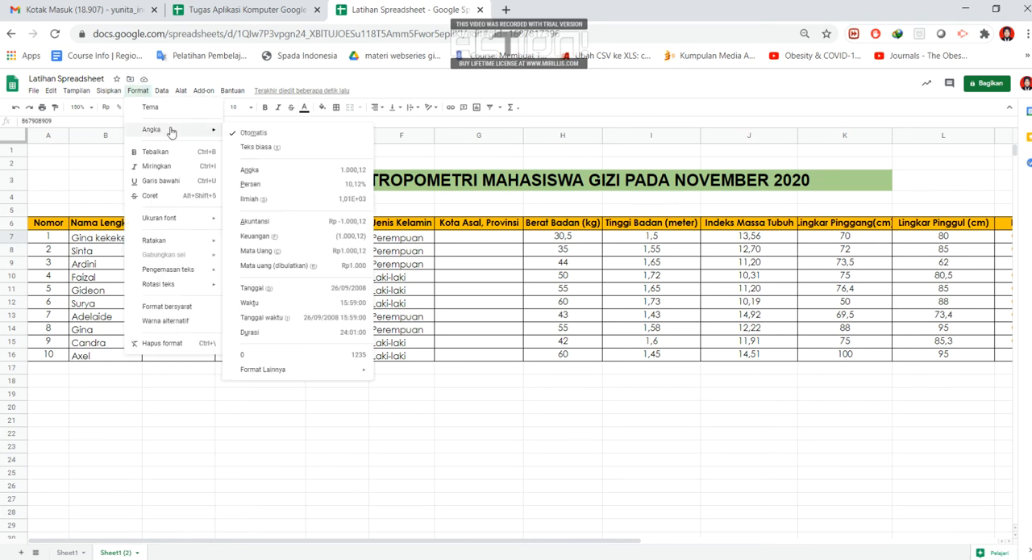
left_click(258, 148)
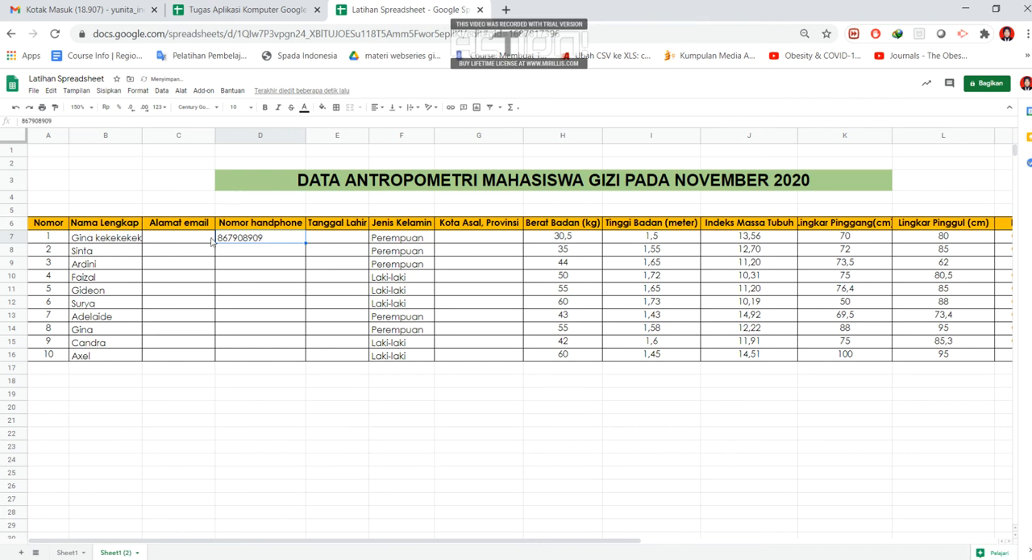
- Add an apostrophe and a leading zero in front of the phone number in cell D7
right_click(273, 241)
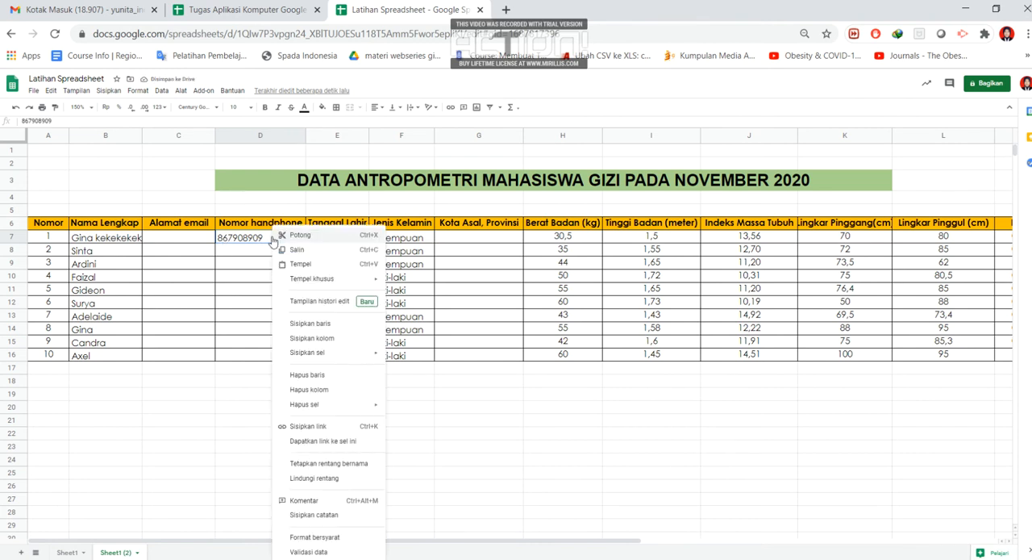
left_click(472, 420)
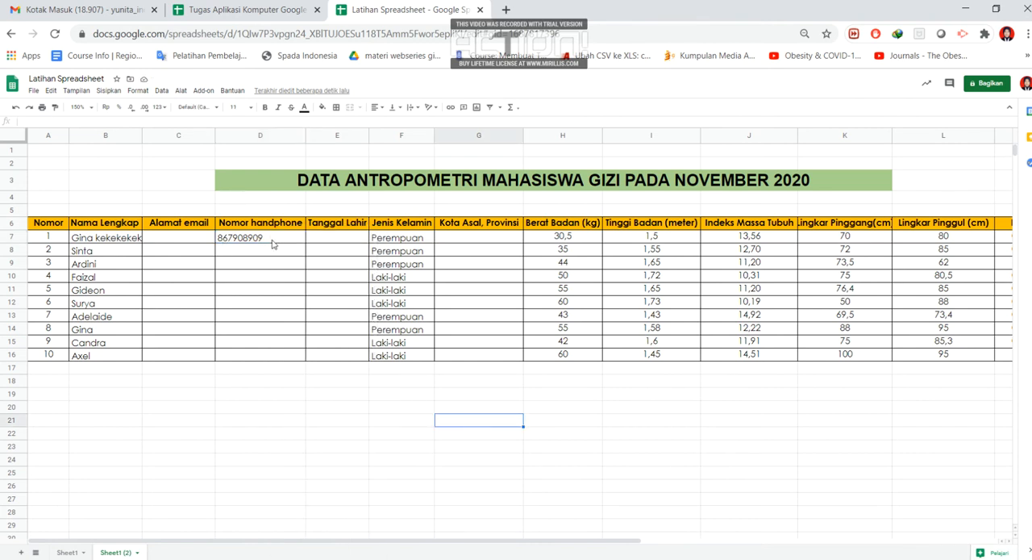
left_click(219, 241)
double_click(219, 239)
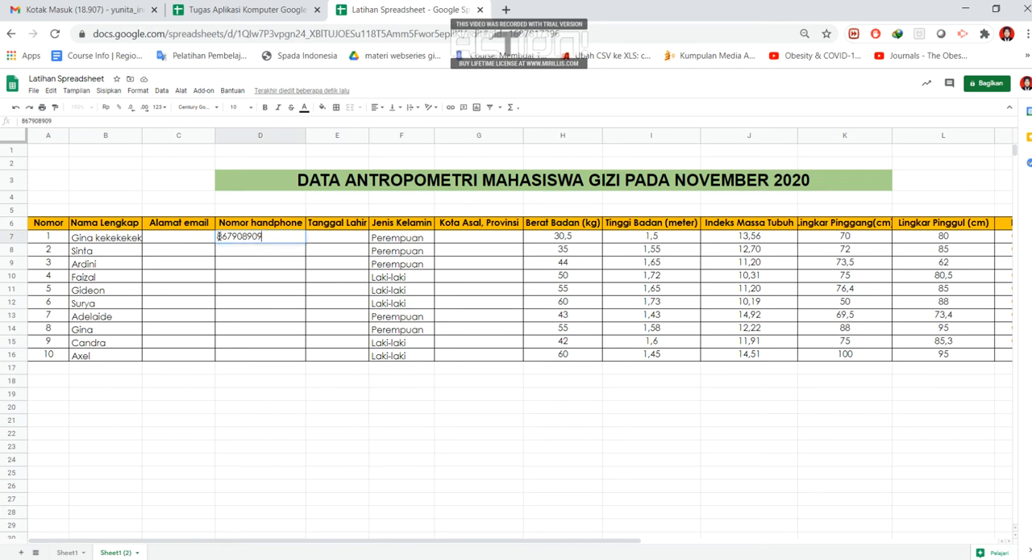
type("'0")
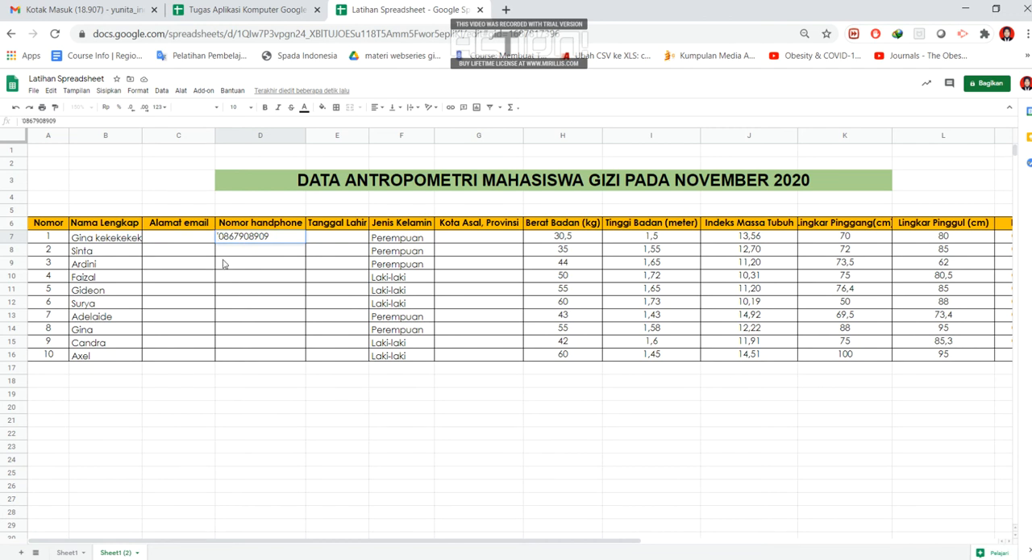
key("Return")
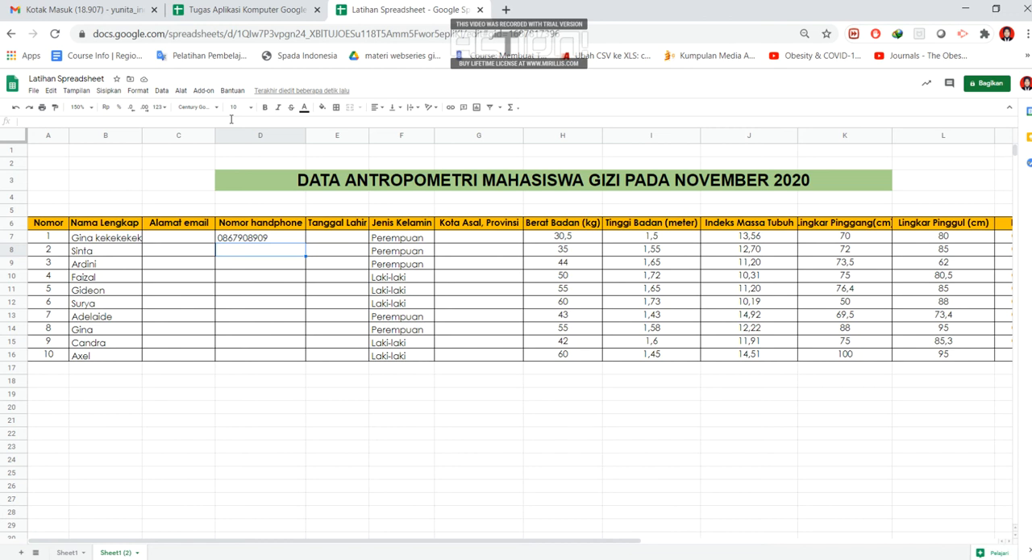
- Replace the content of cell B7 with three first names, each on its own line within the cell
left_click(102, 242)
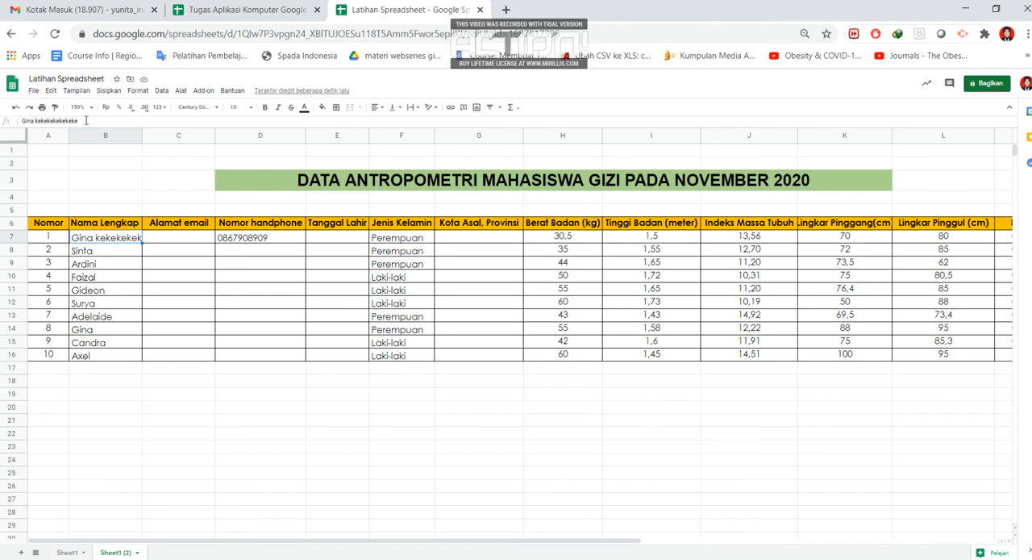
type("do")
key("BackSpace")
key("BackSpace")
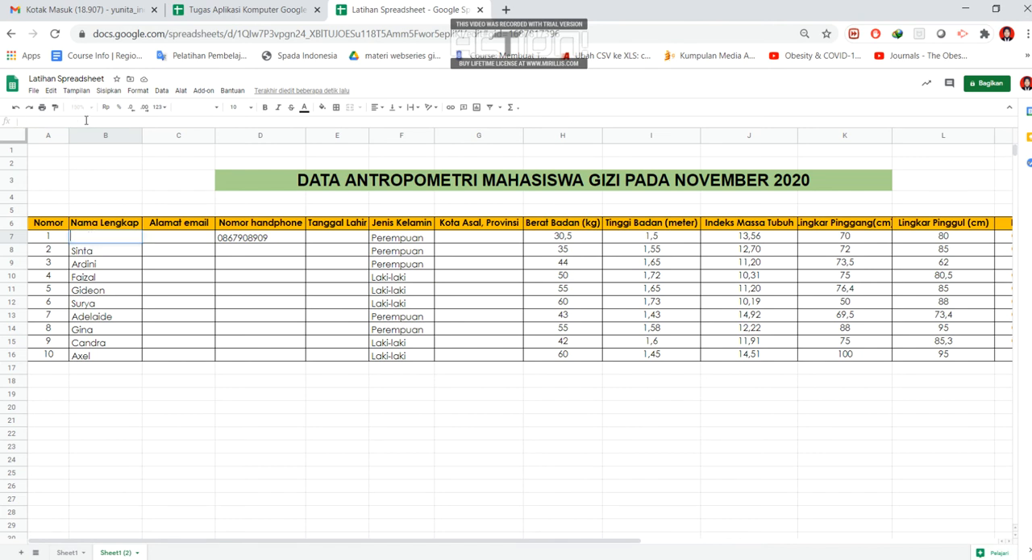
type("Gina")
key("Return")
key("BackSpace")
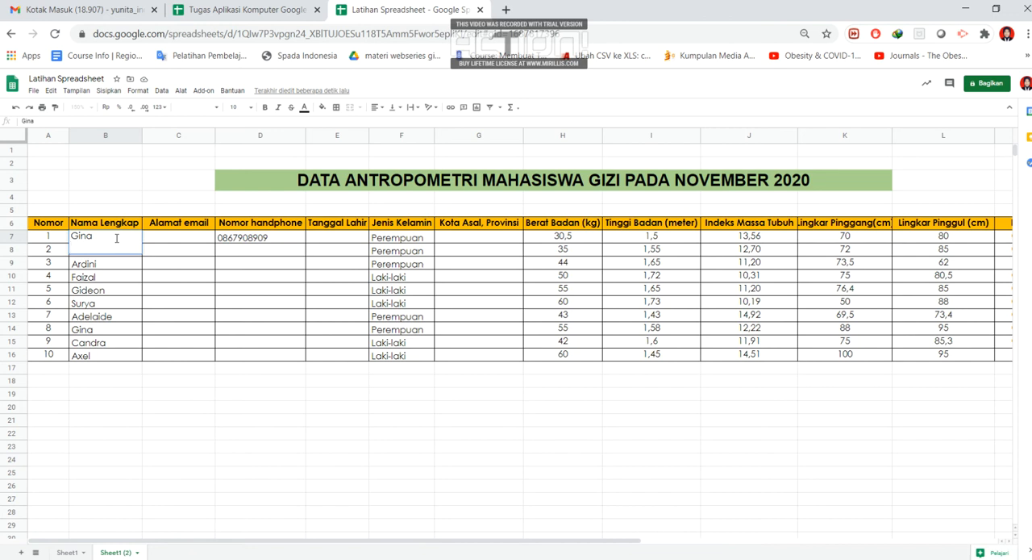
type("Fida")
key("alt+Return")
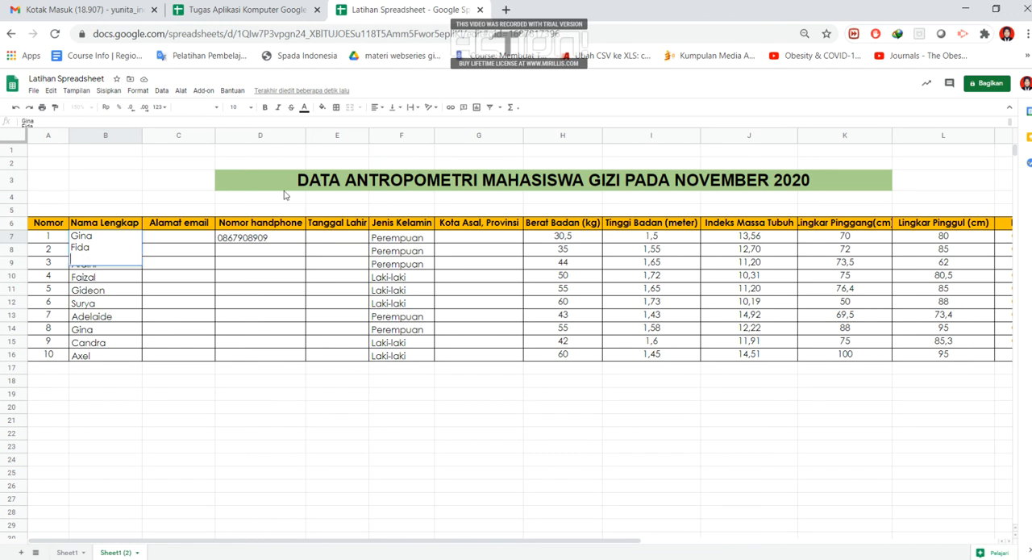
type("Haris")
left_click(248, 438)
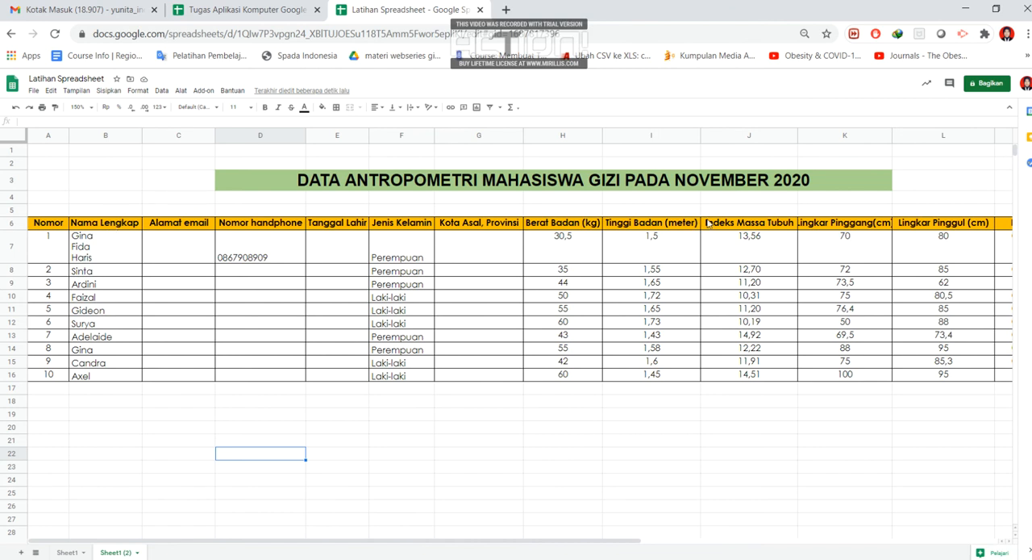
- Freeze the sheet's rows up to the header row, row 6
left_click(13, 224)
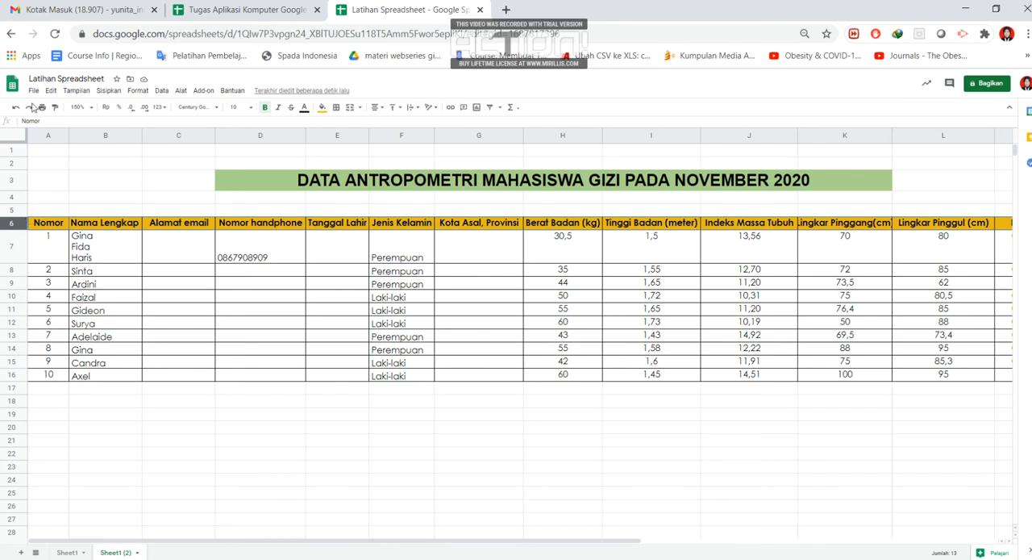
left_click(79, 92)
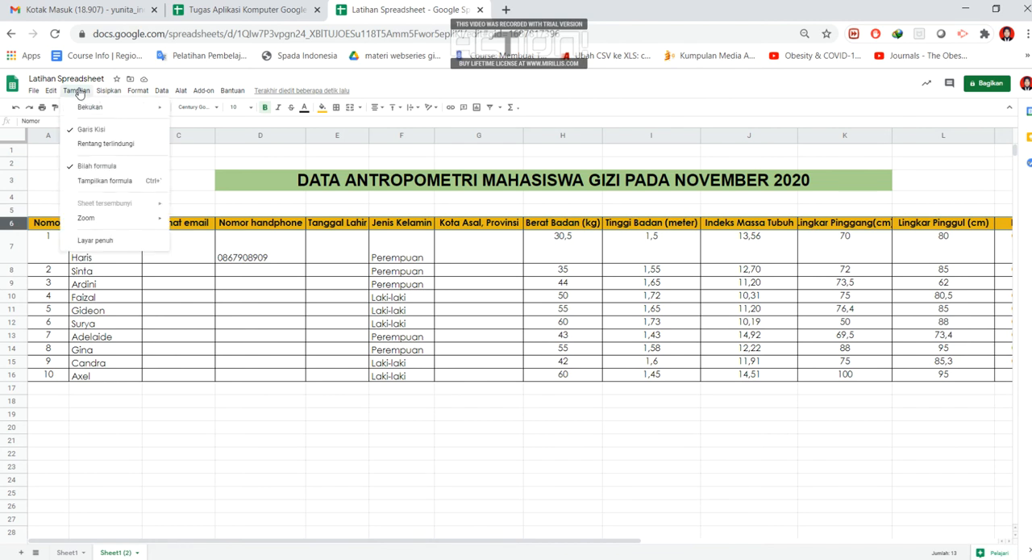
mouse_move(91, 113)
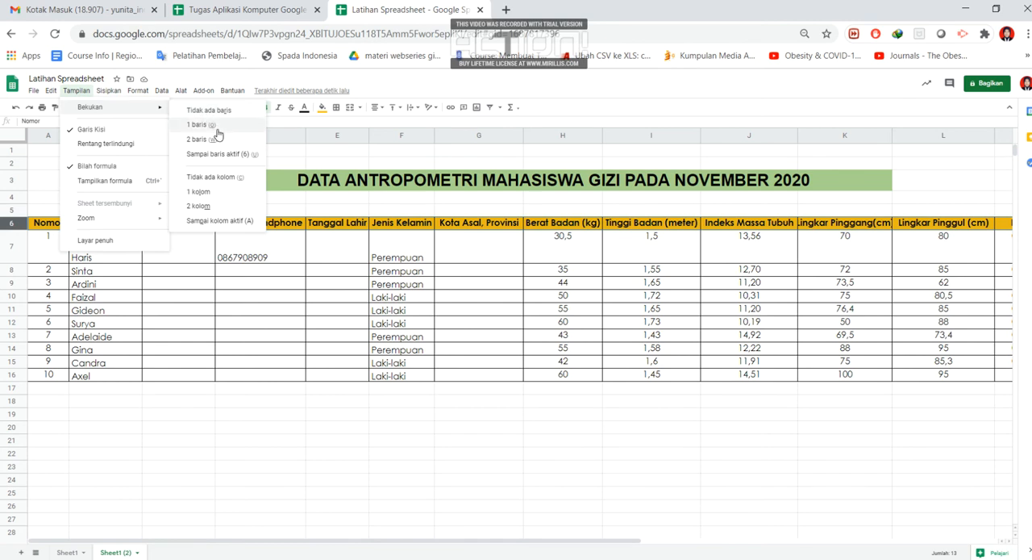
left_click(223, 155)
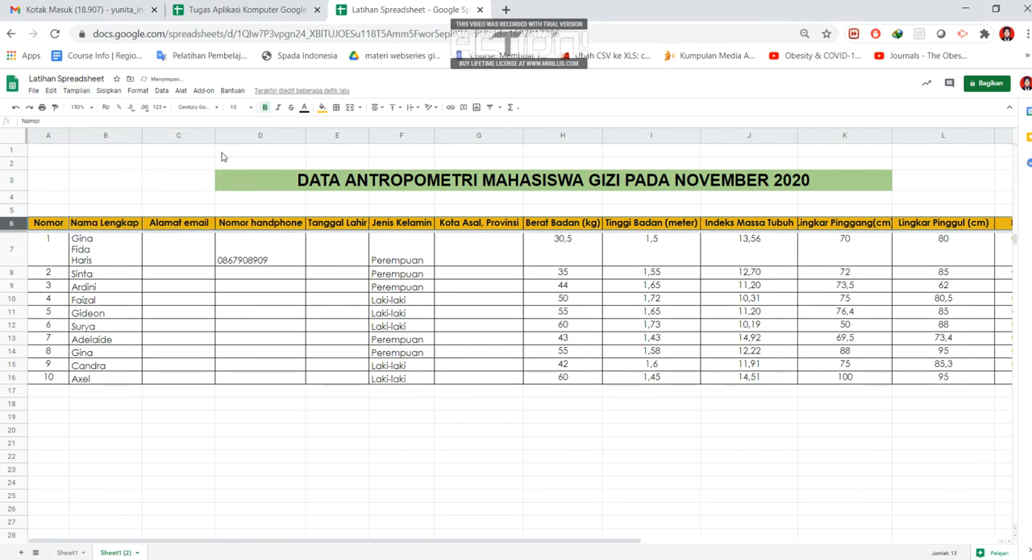
- Examine how the frozen title and header rows behave while moving through the rows below
scroll(192, 330, "down", 1)
scroll(192, 329, "up", 1)
scroll(184, 322, "down", 1)
scroll(184, 322, "down", 6)
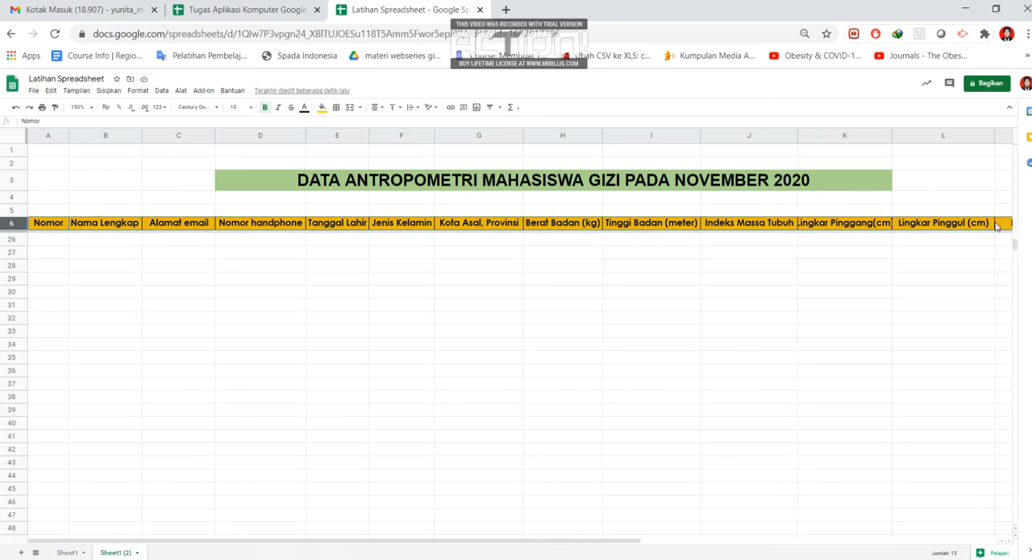
scroll(242, 326, "up", 2)
scroll(236, 328, "up", 5)
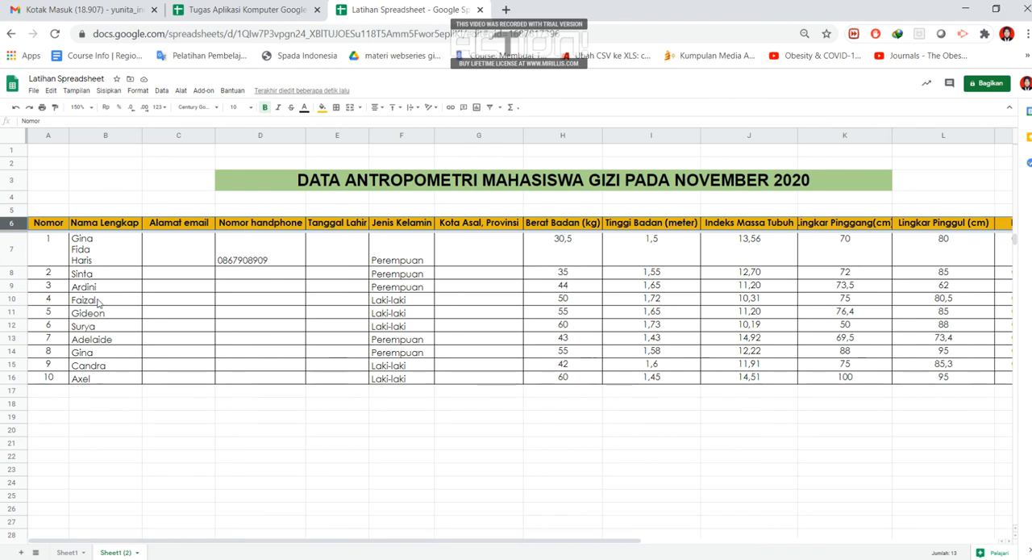
scroll(97, 303, "down", 1)
scroll(97, 303, "up", 1)
- Create a filter on the data table from the "Jenis Kelamin" header and slightly widen the "Nomor" column
left_click(482, 253)
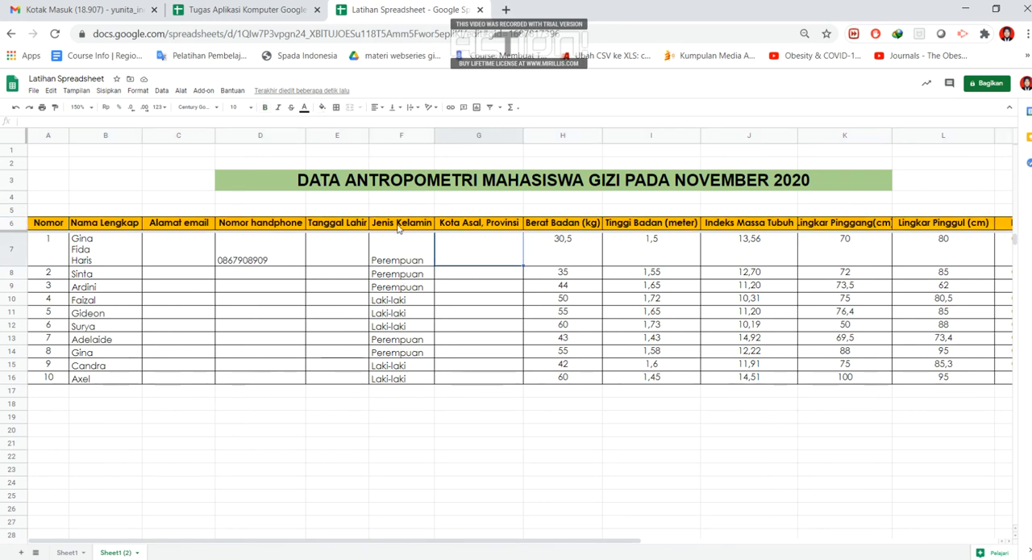
left_click(400, 223)
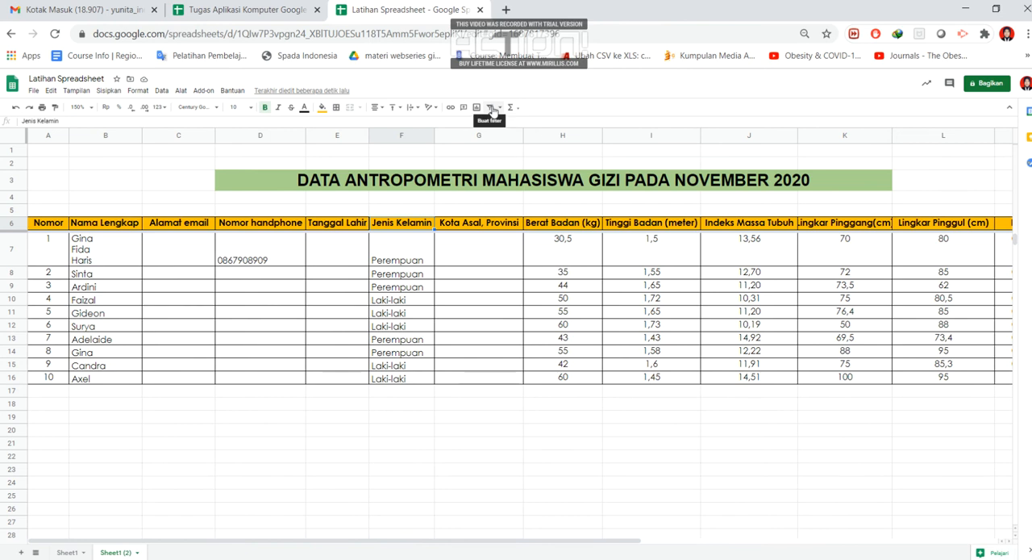
left_click(500, 108)
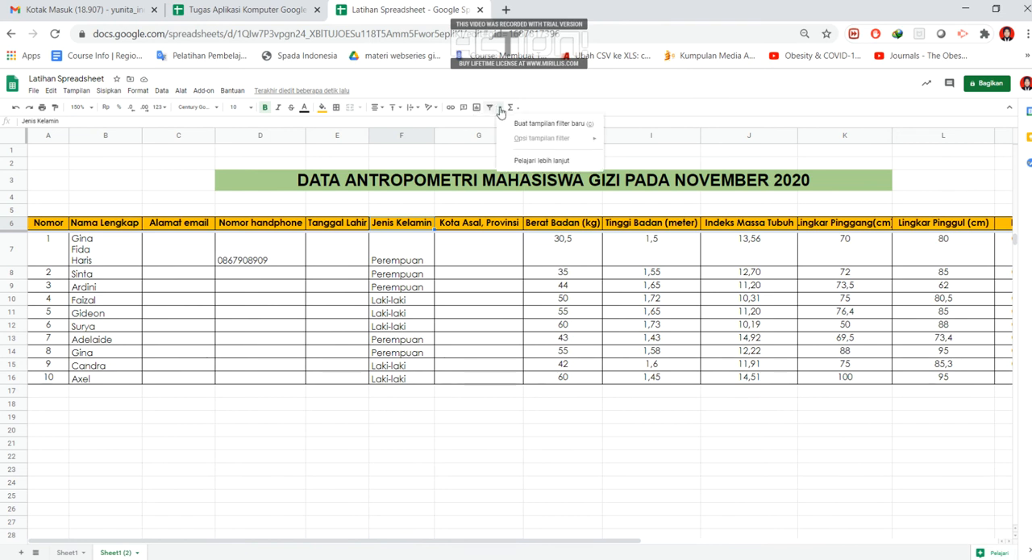
left_click(489, 108)
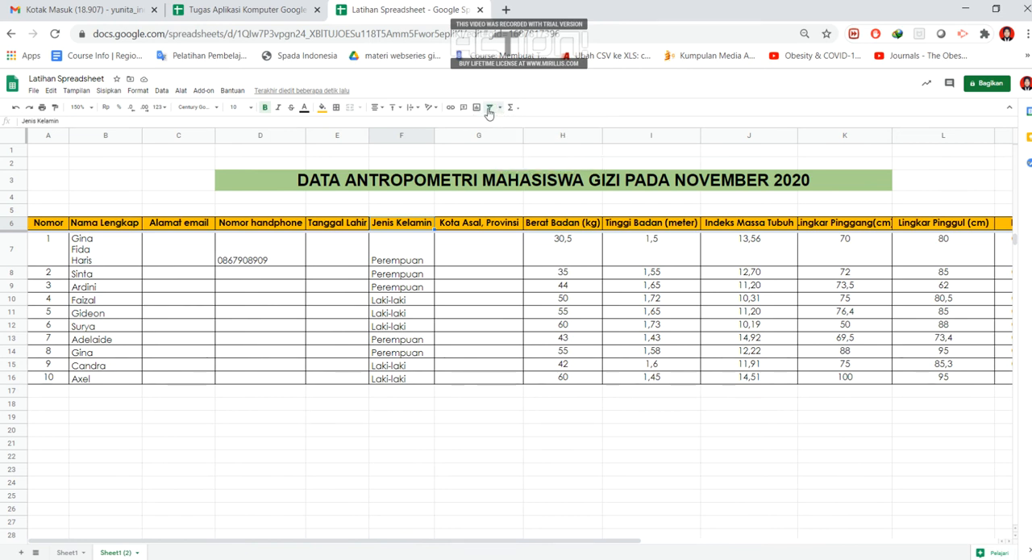
left_click(413, 265)
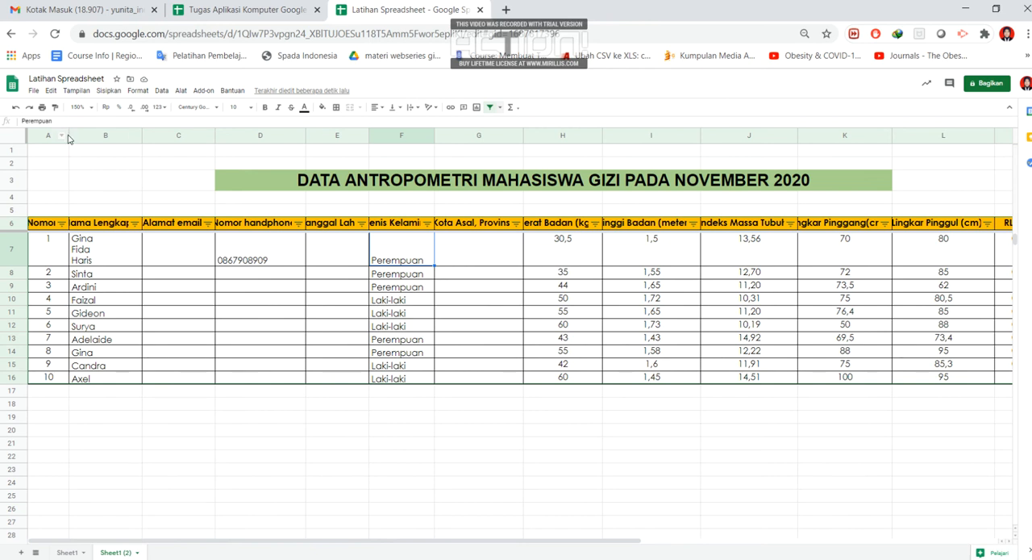
mouse_move(69, 140)
left_mouse_down()
mouse_move(86, 141)
mouse_move(69, 139)
left_mouse_up()
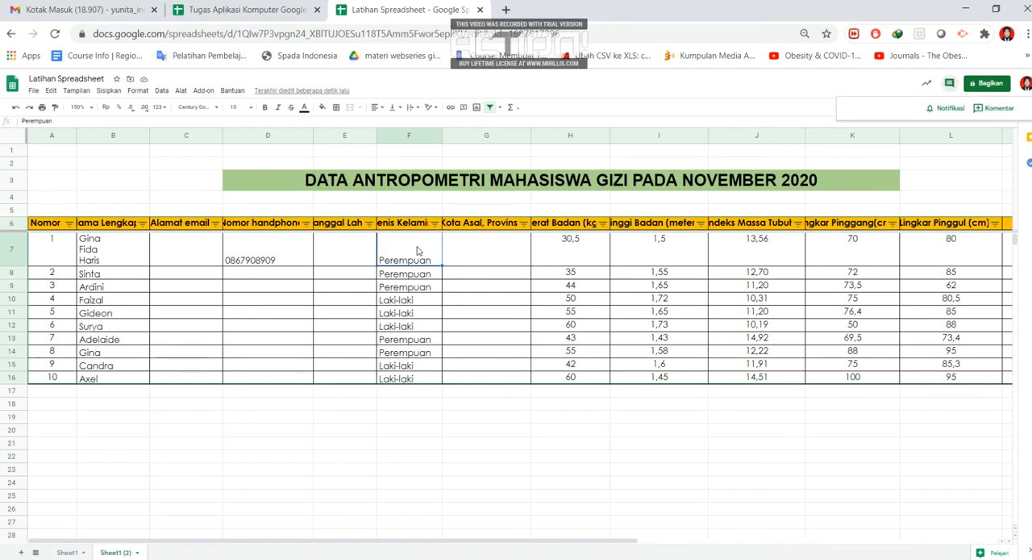
left_click(473, 252)
left_click(949, 84)
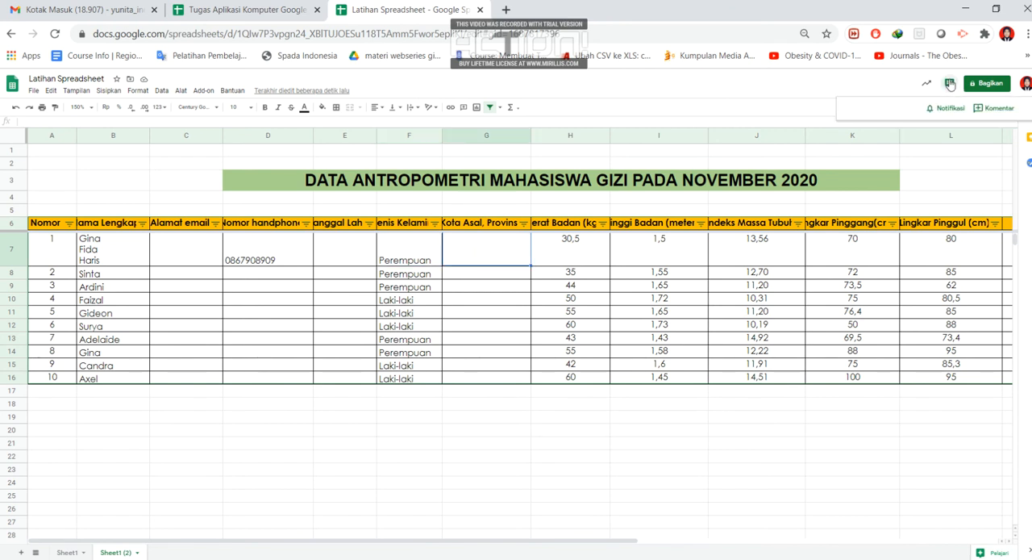
left_click(997, 108)
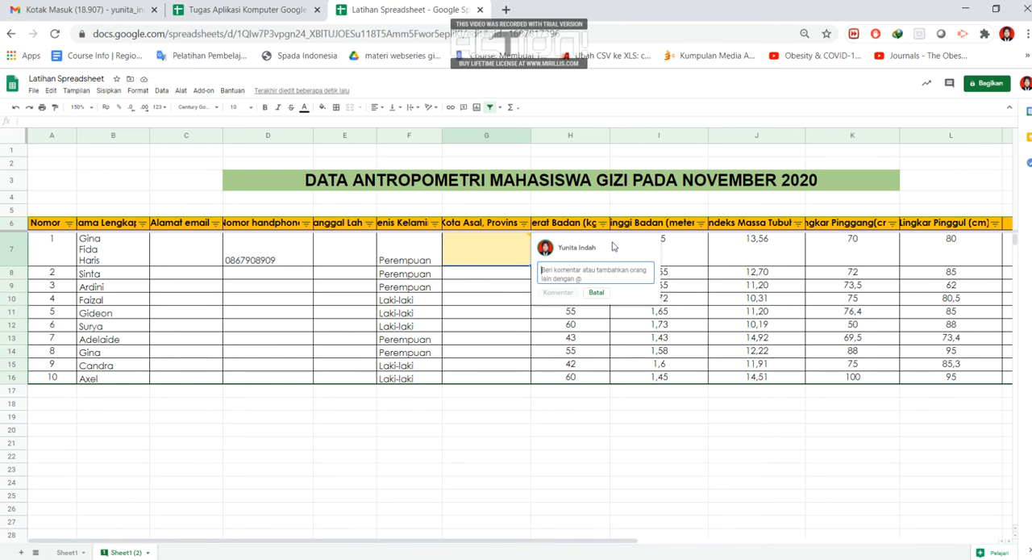
left_click(596, 294)
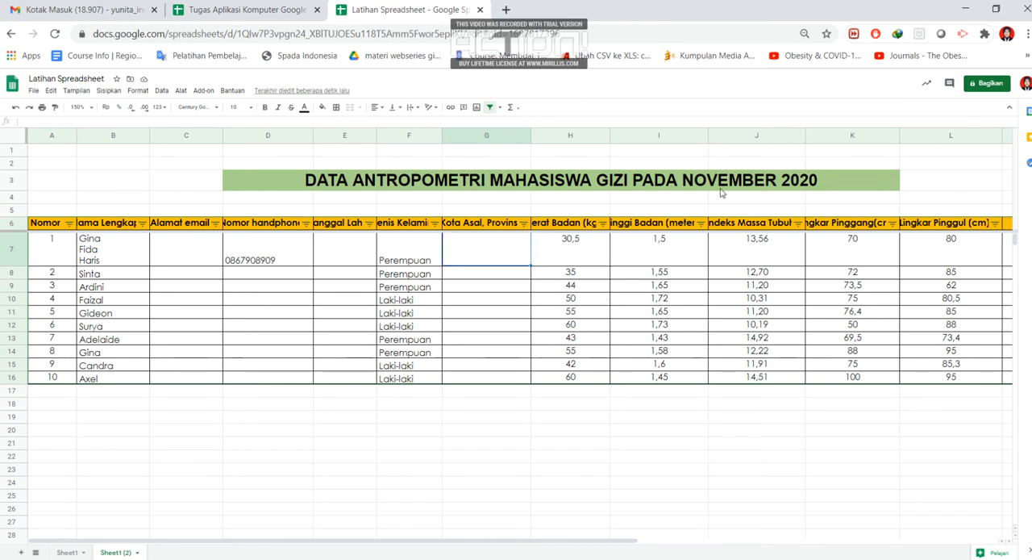
left_click(950, 84)
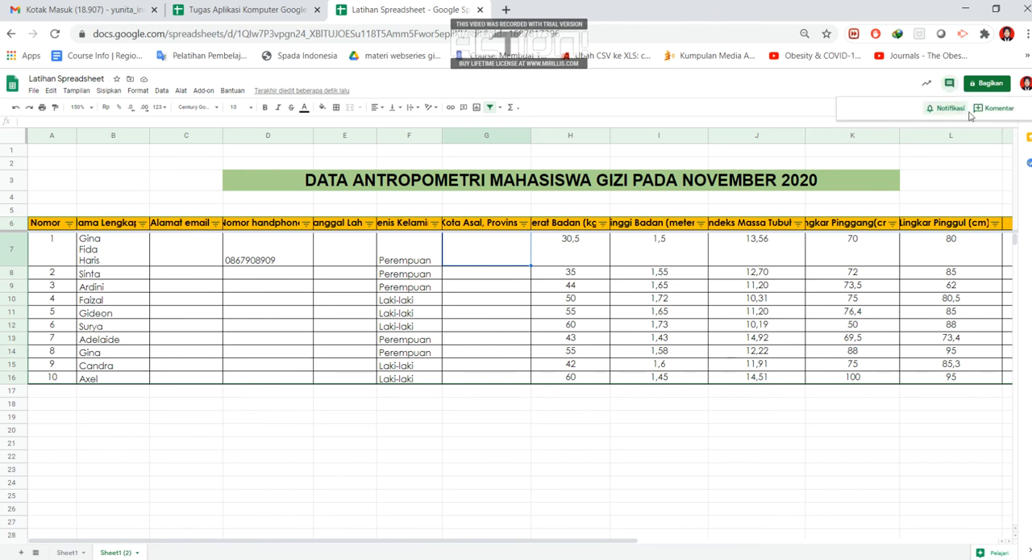
left_click(994, 109)
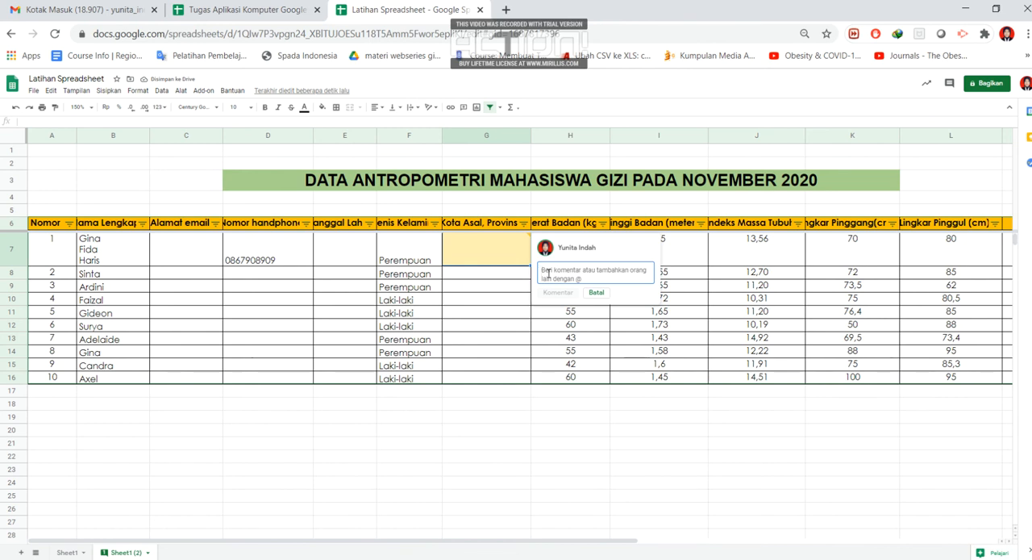
left_click(597, 293)
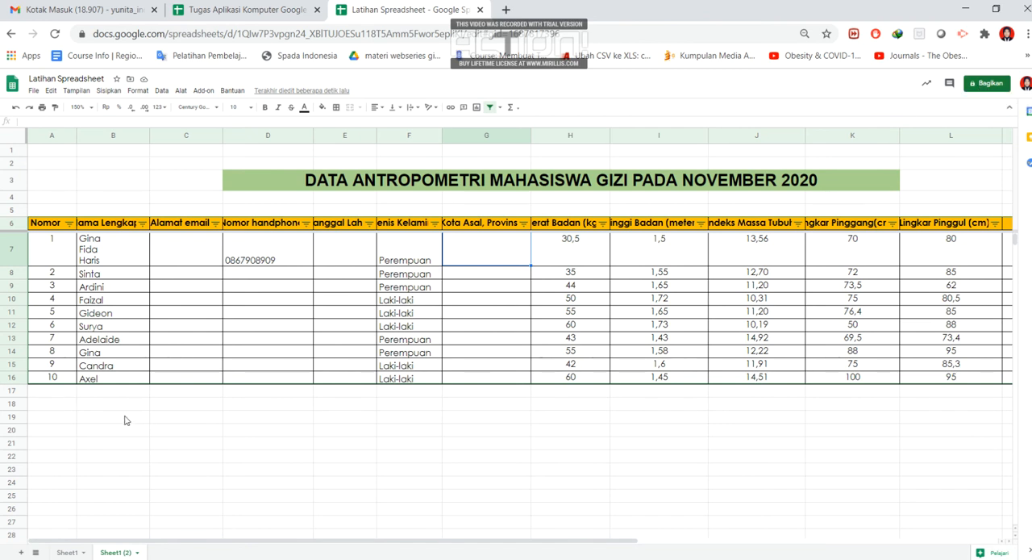
- Switch to the Sheet1 worksheet and set its zoom to 125%
left_click(70, 552)
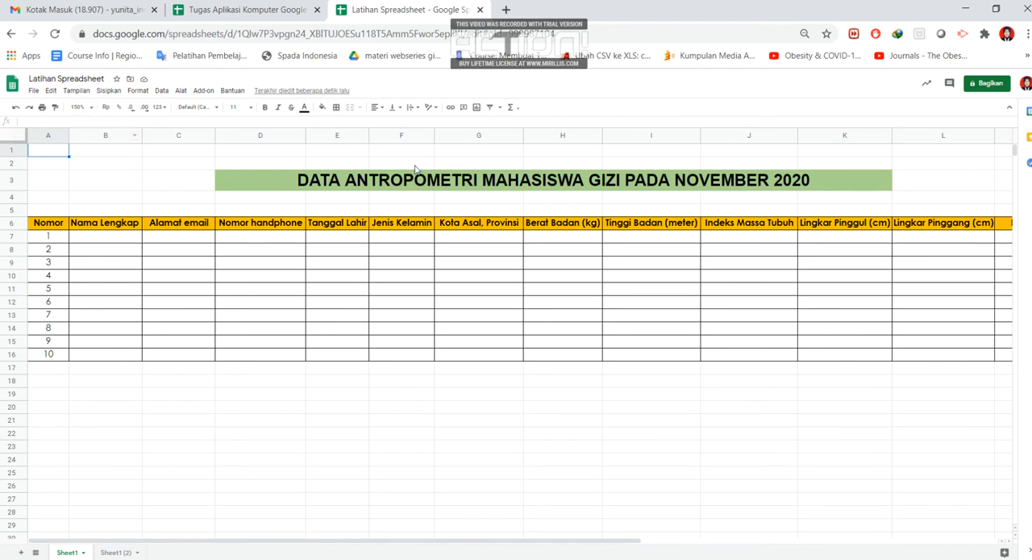
left_click(79, 108)
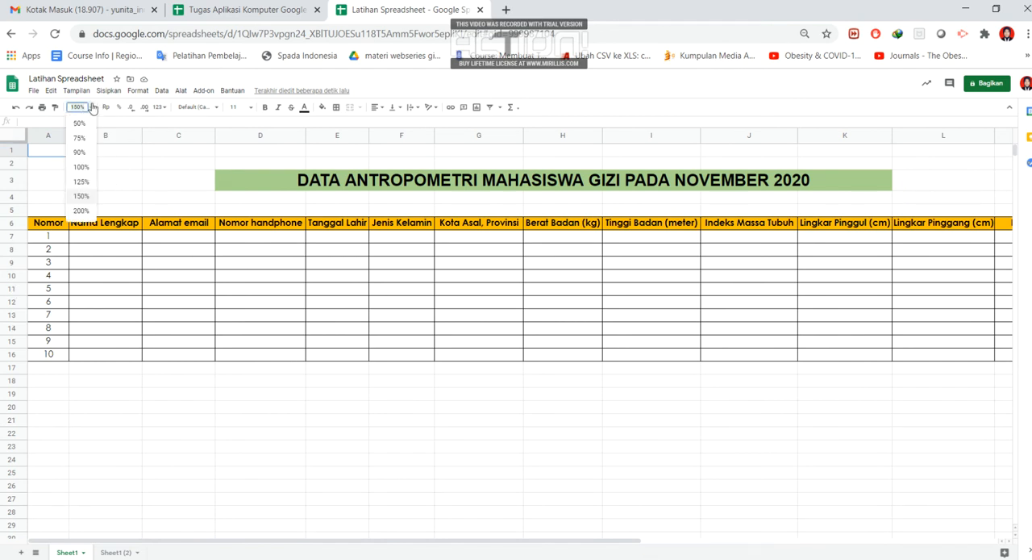
left_click(82, 167)
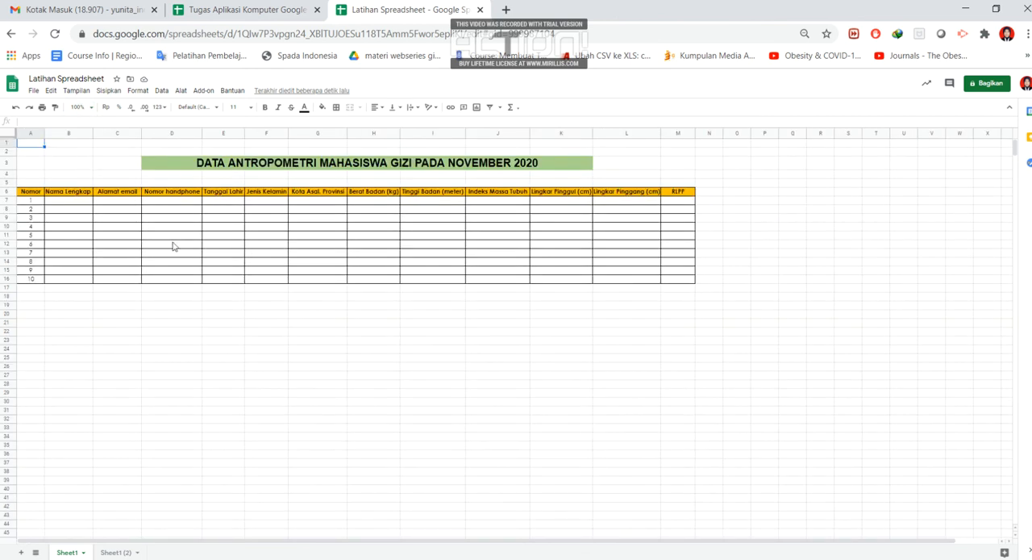
left_click(79, 108)
left_click(81, 182)
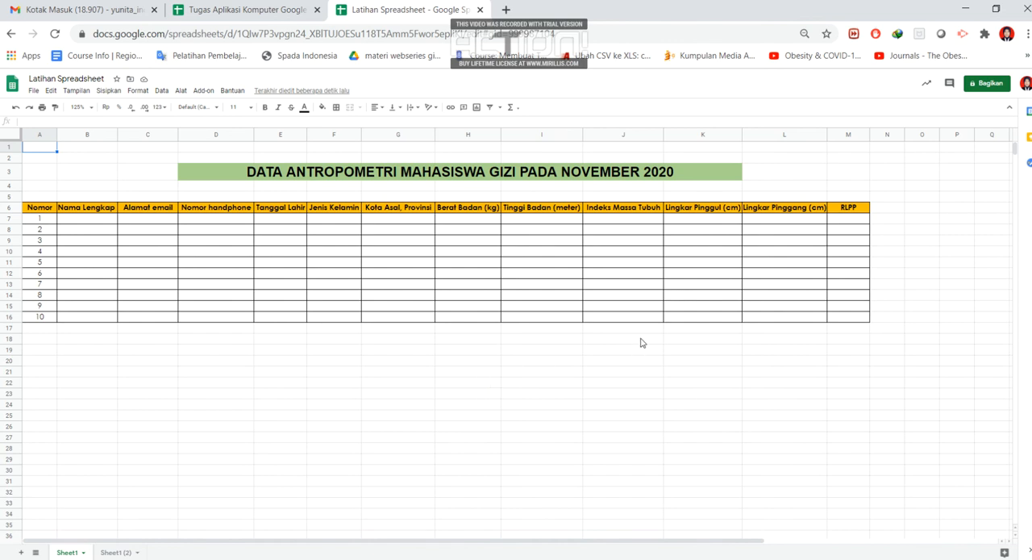
- Open the workbook's link sharing settings and copy its sharing link
left_click(985, 84)
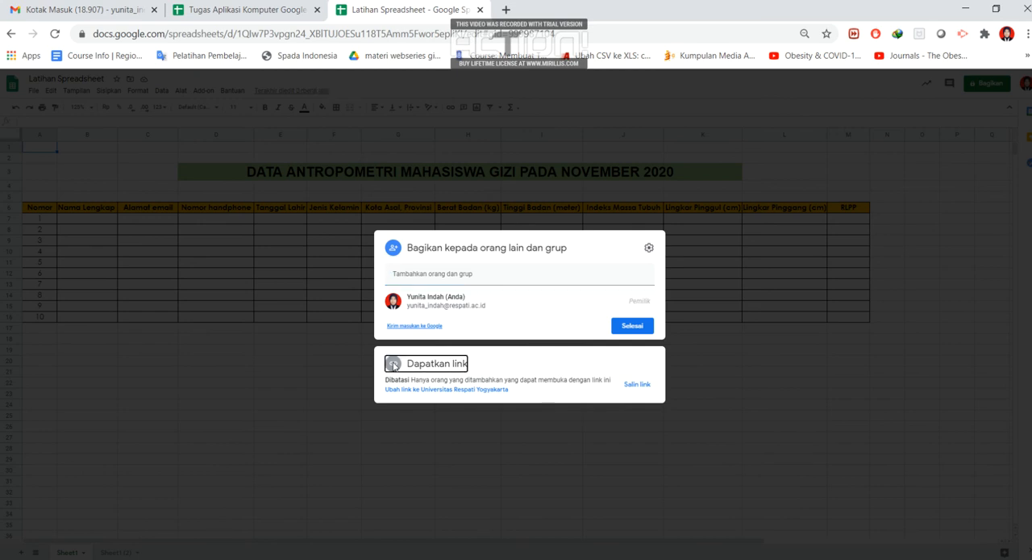
left_click(393, 366)
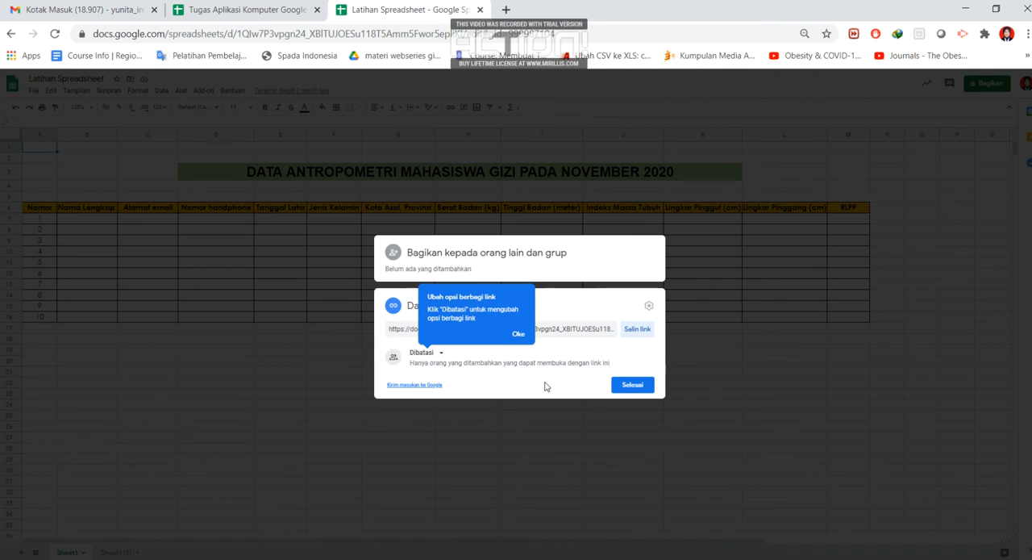
left_click(519, 336)
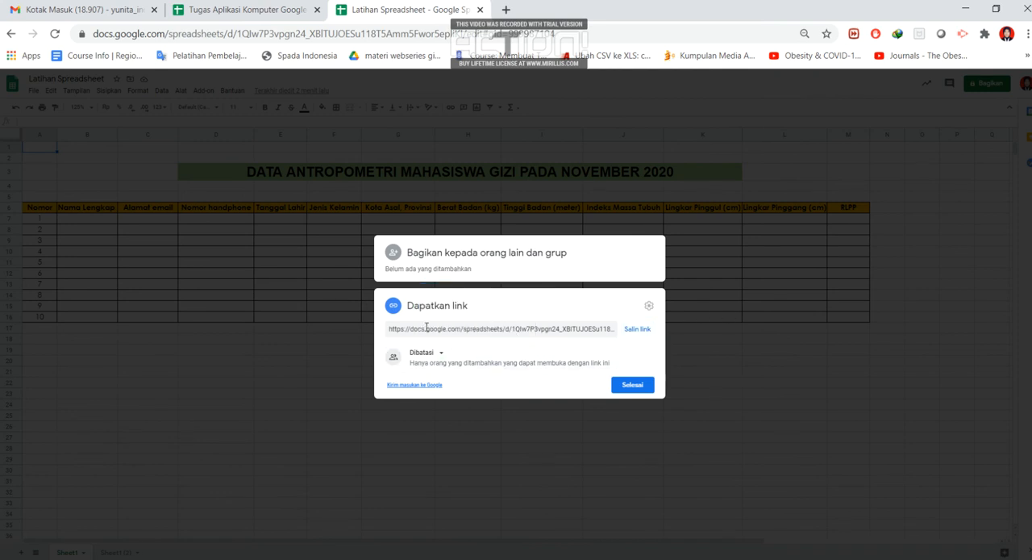
left_click(433, 328)
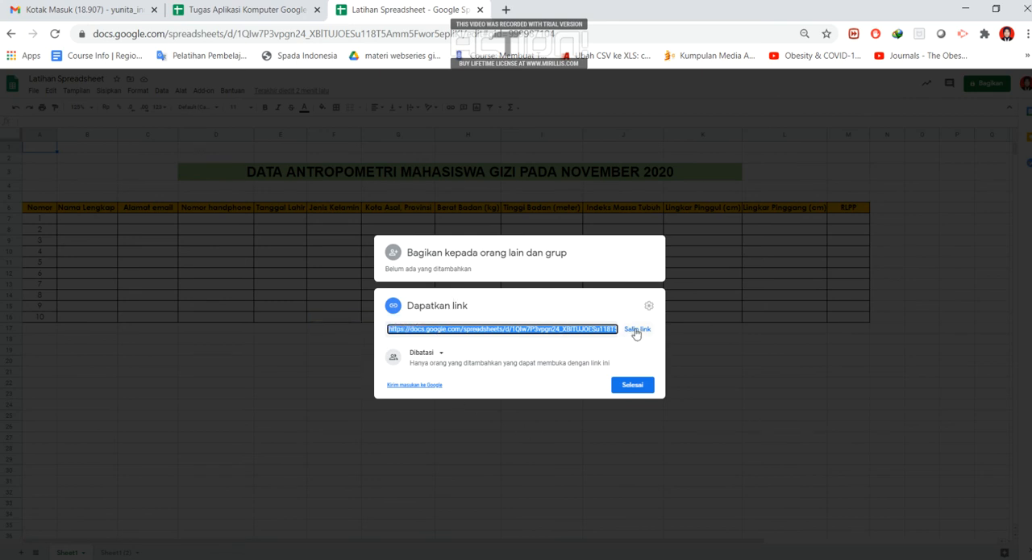
left_click(636, 330)
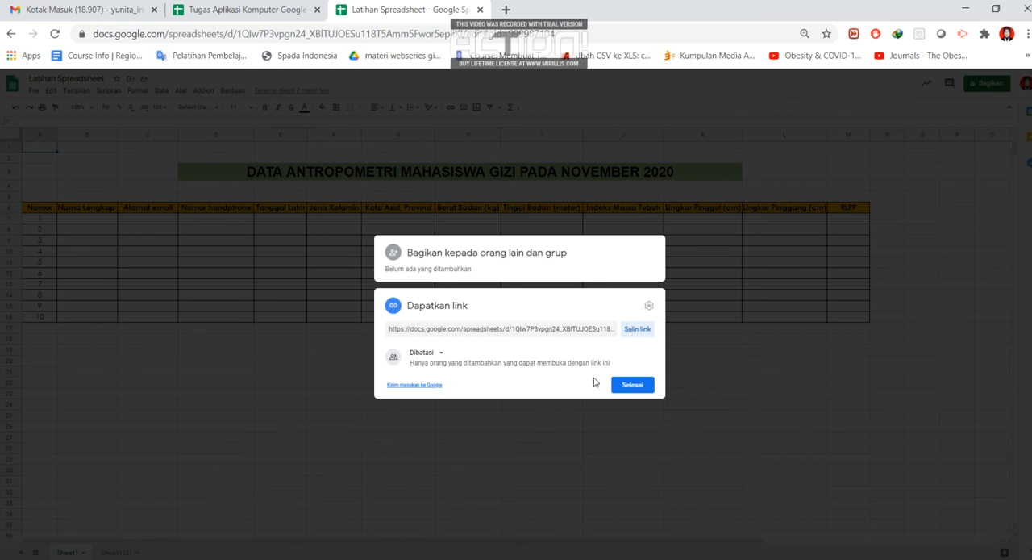
- Set the link access to "Siapa saja yang memiliki link" with the Editor role and finish the sharing settings
left_click(443, 354)
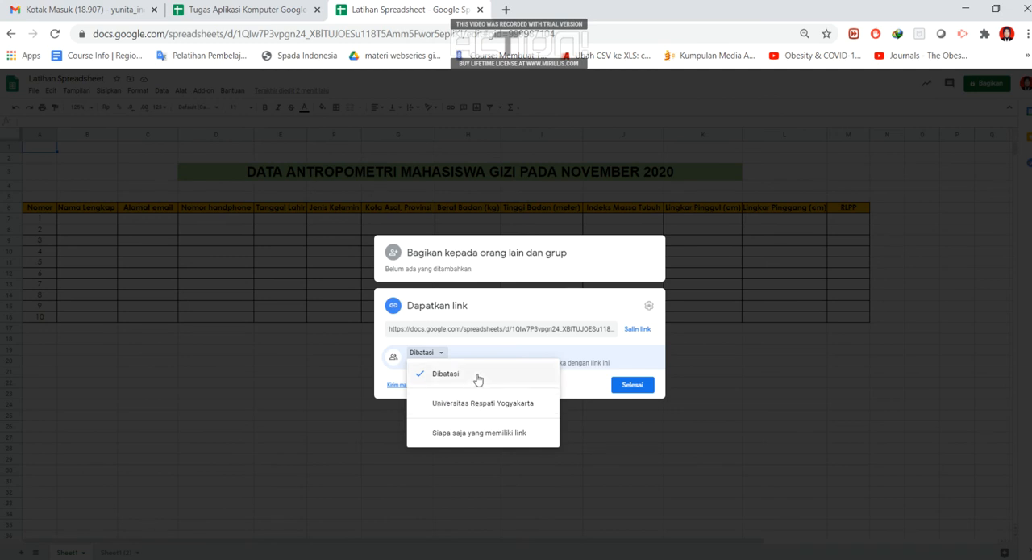
left_click(461, 437)
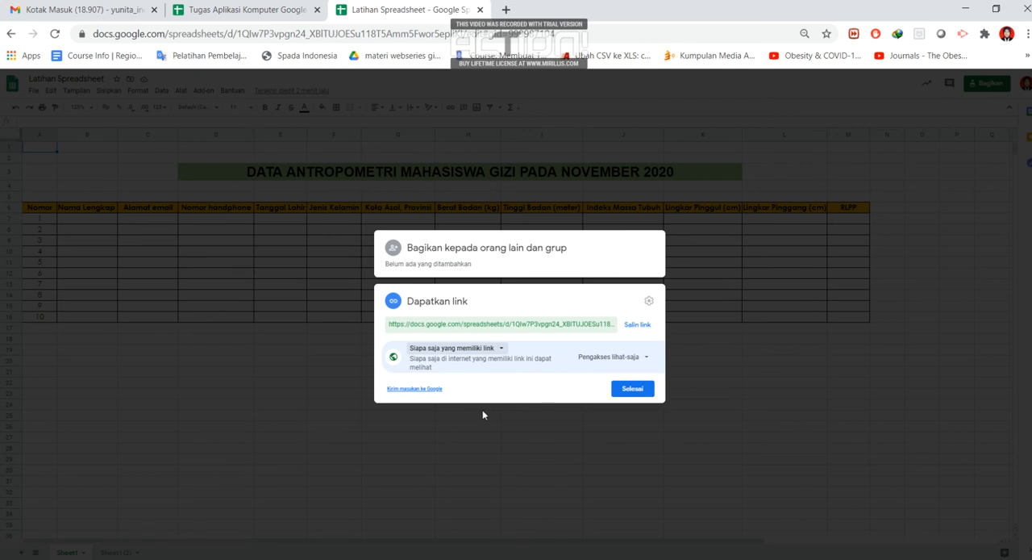
left_click(646, 360)
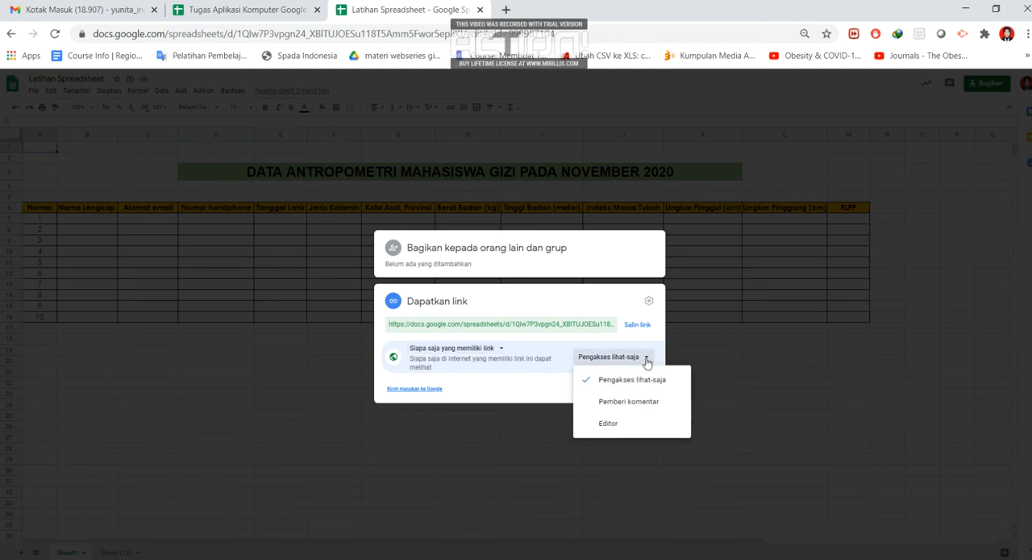
left_click(609, 424)
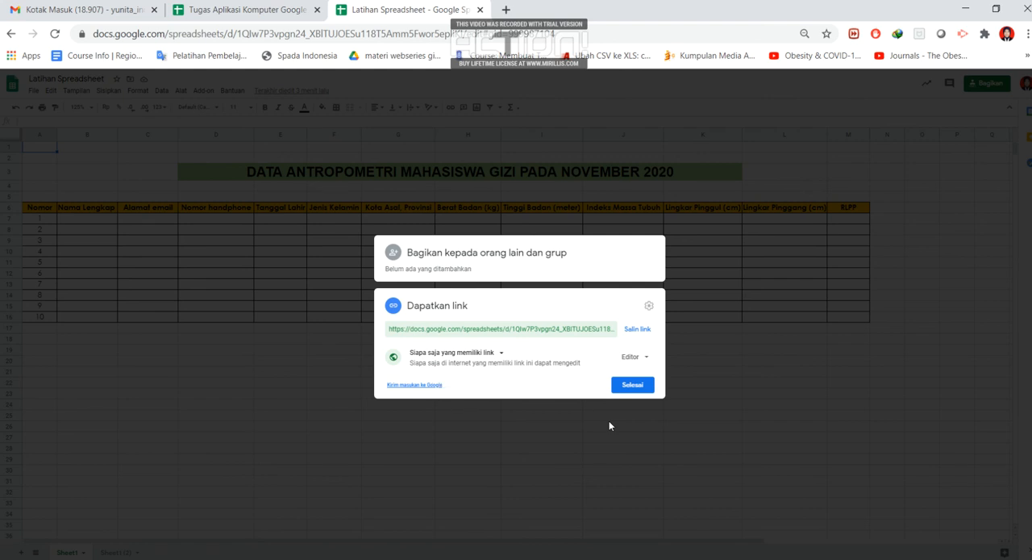
left_click(628, 390)
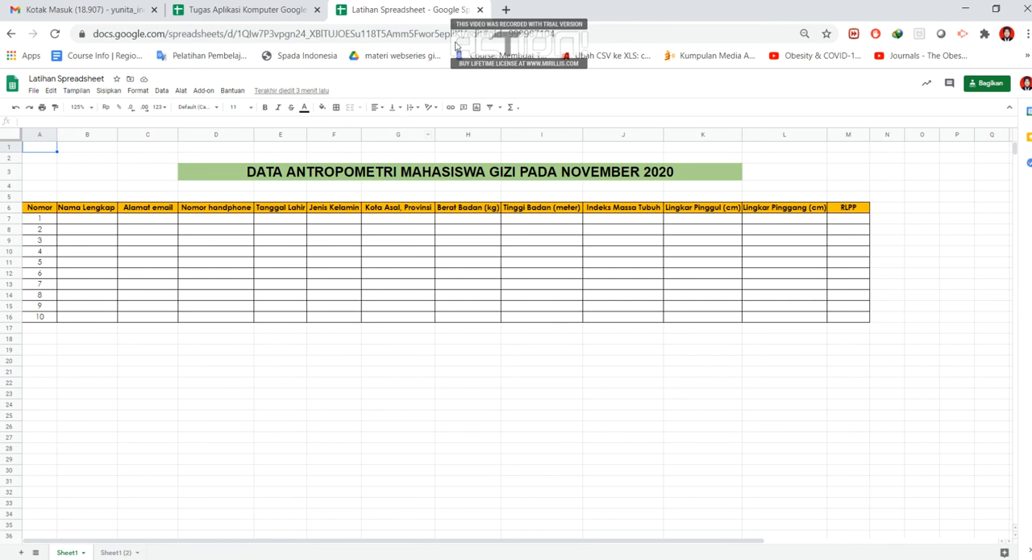
- Open the copied sharing link in a new browser tab
left_click(506, 10)
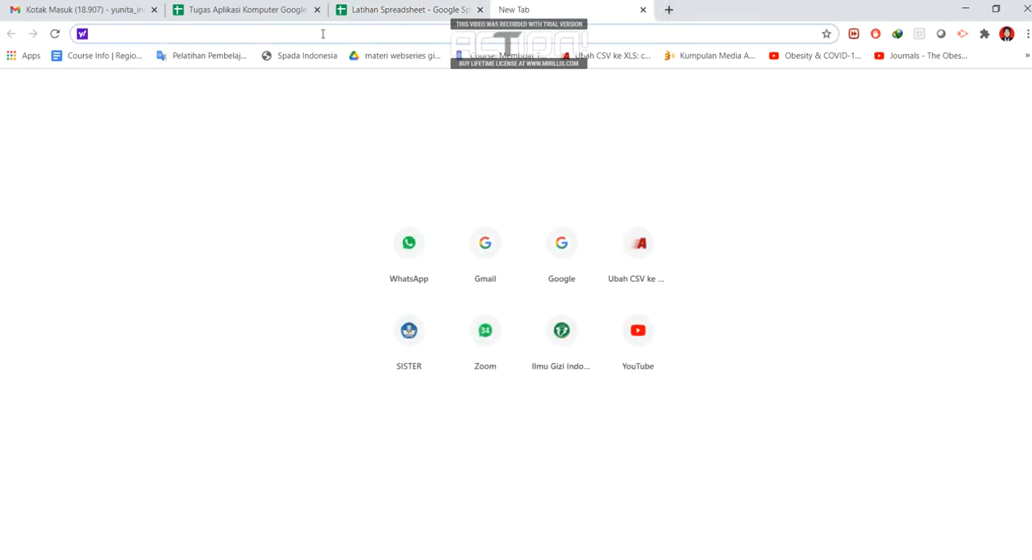
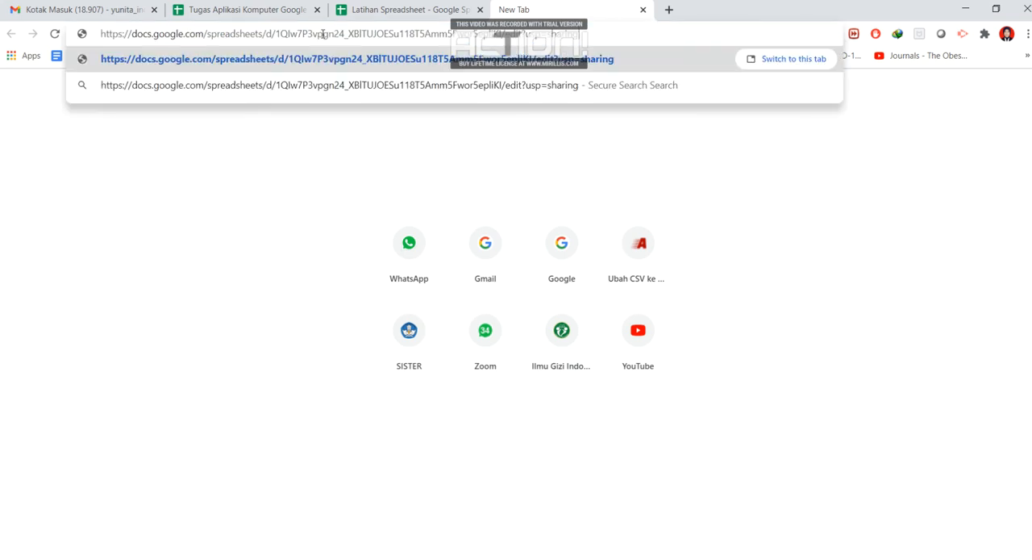
key("Return")
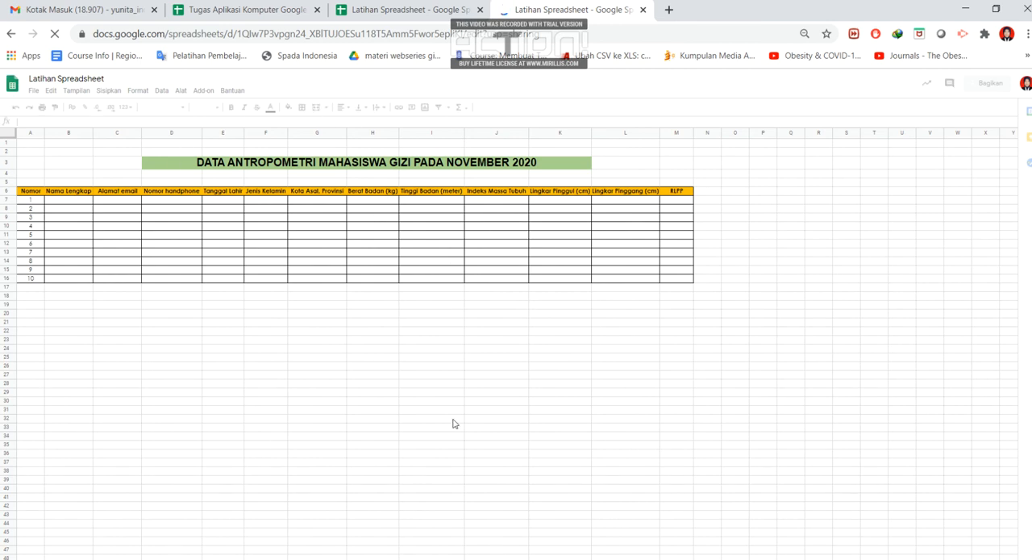
- Return to the original workbook's Sheet1 (2) worksheet and copy the sharing link from there
left_click(401, 10)
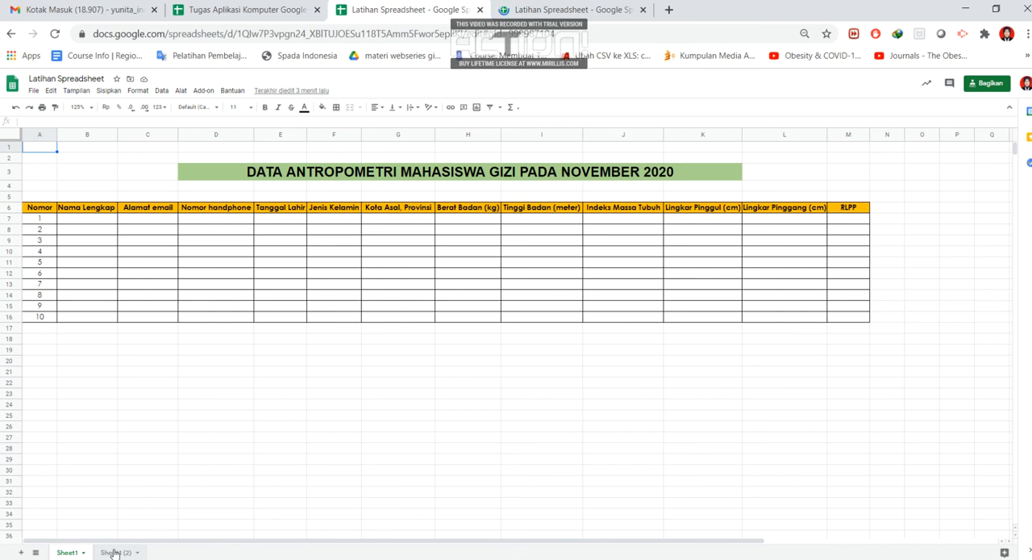
left_click(116, 553)
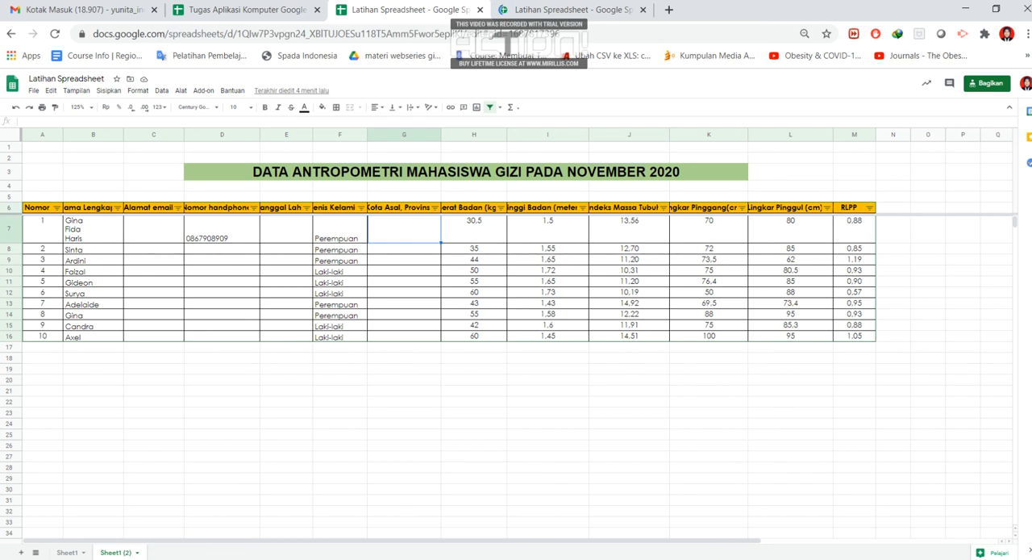
left_click(987, 85)
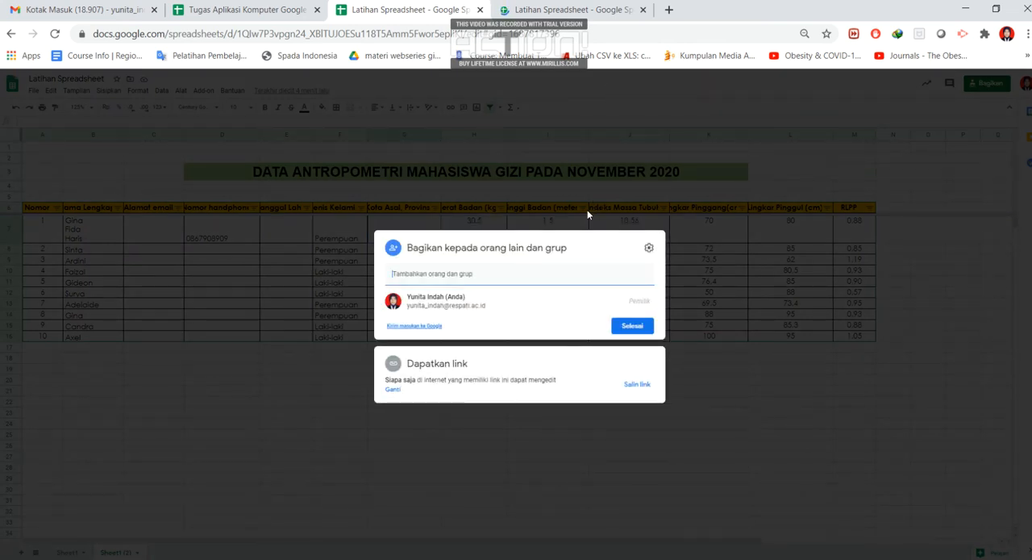
left_click(444, 368)
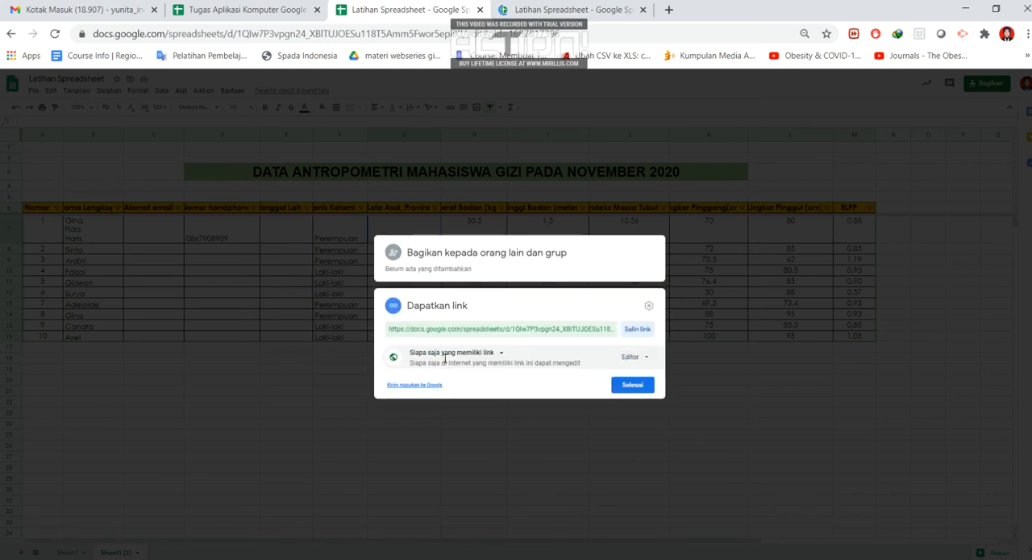
left_click(638, 329)
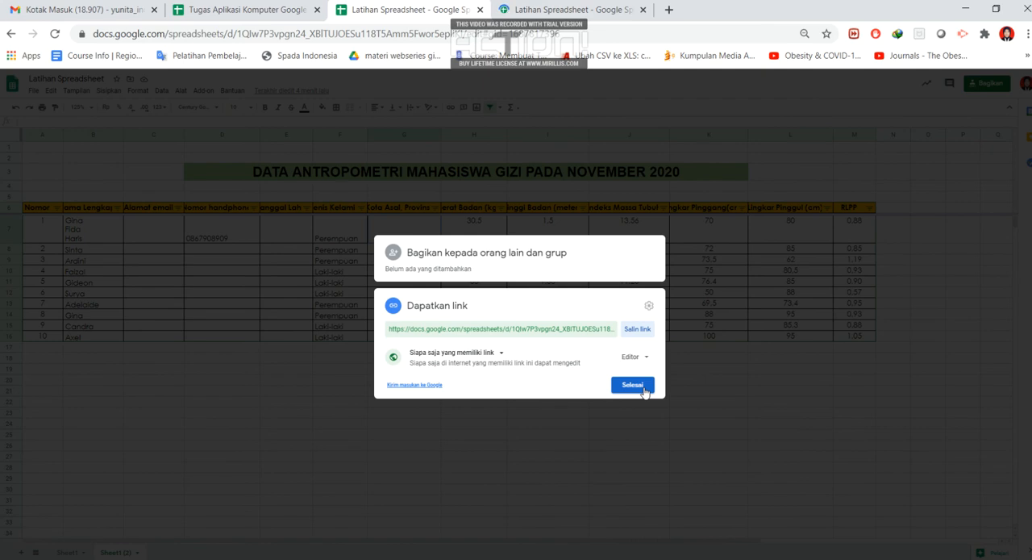
left_click(632, 385)
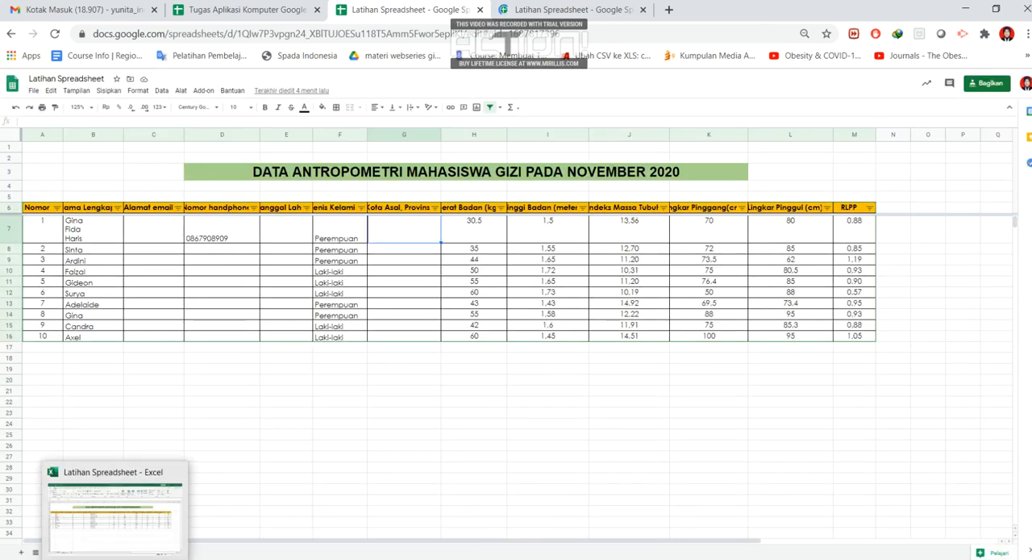
- Switch to Excel and create a new blank workbook
left_click(113, 508)
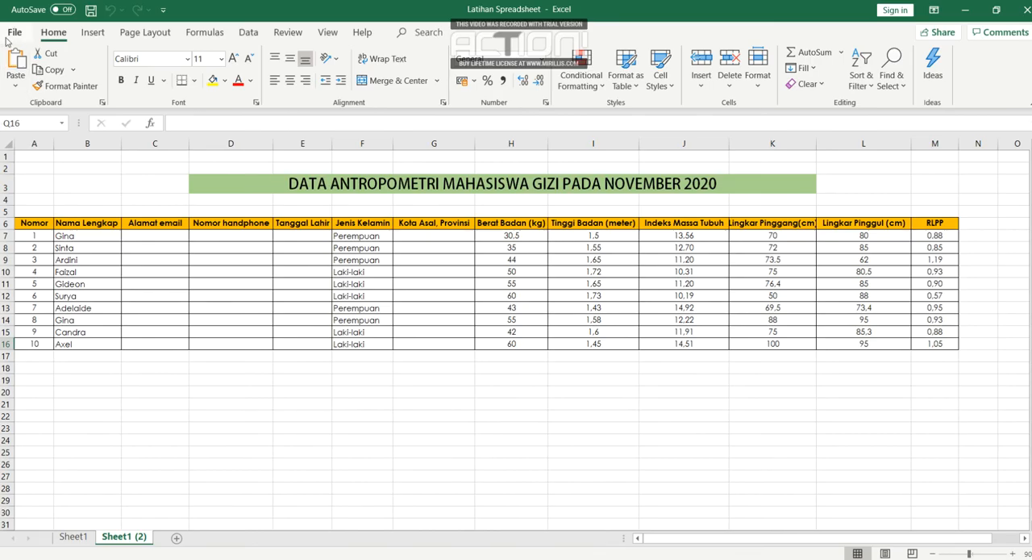
left_click(12, 33)
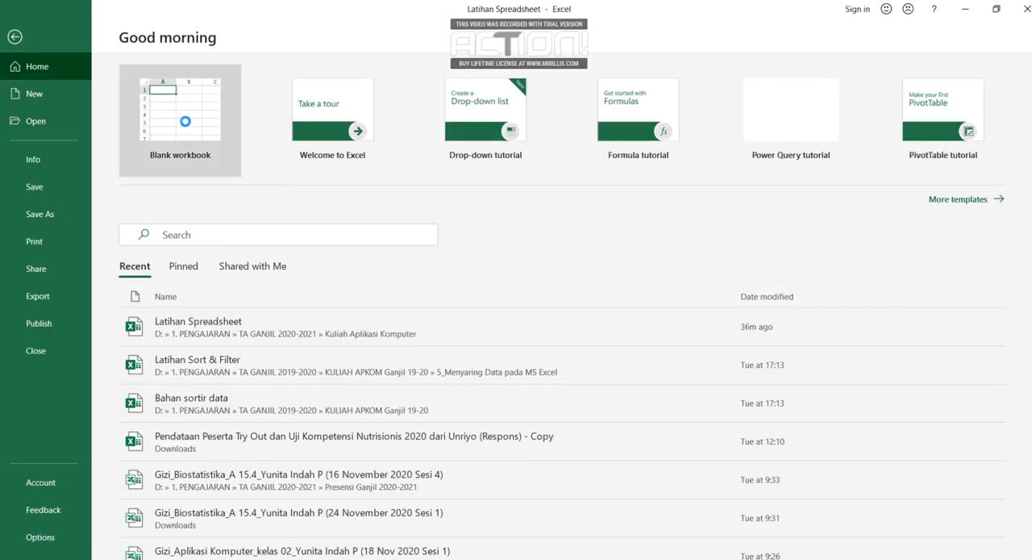
left_click(185, 121)
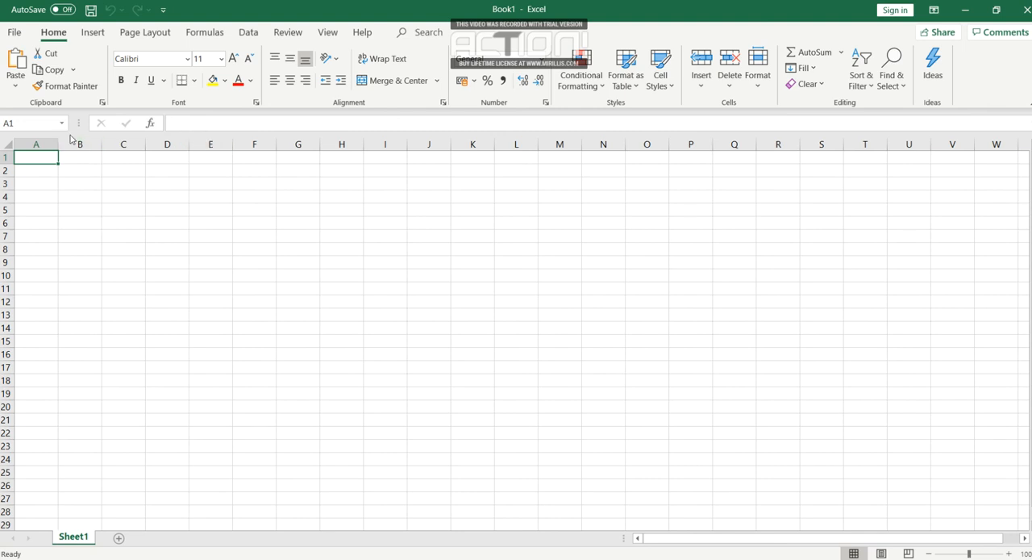
- Start a data import from the web and paste the copied sharing link as the URL
left_click(249, 33)
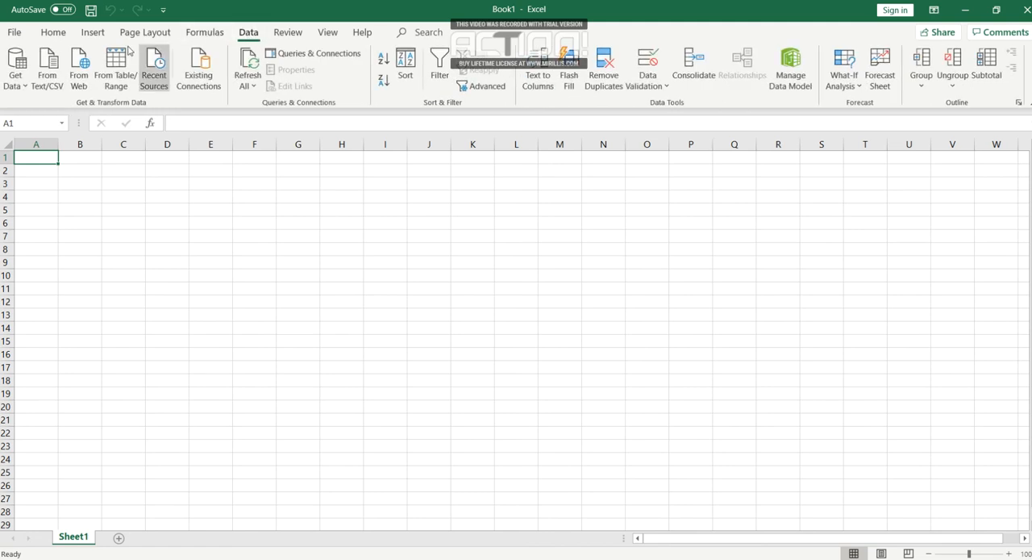
left_click(83, 89)
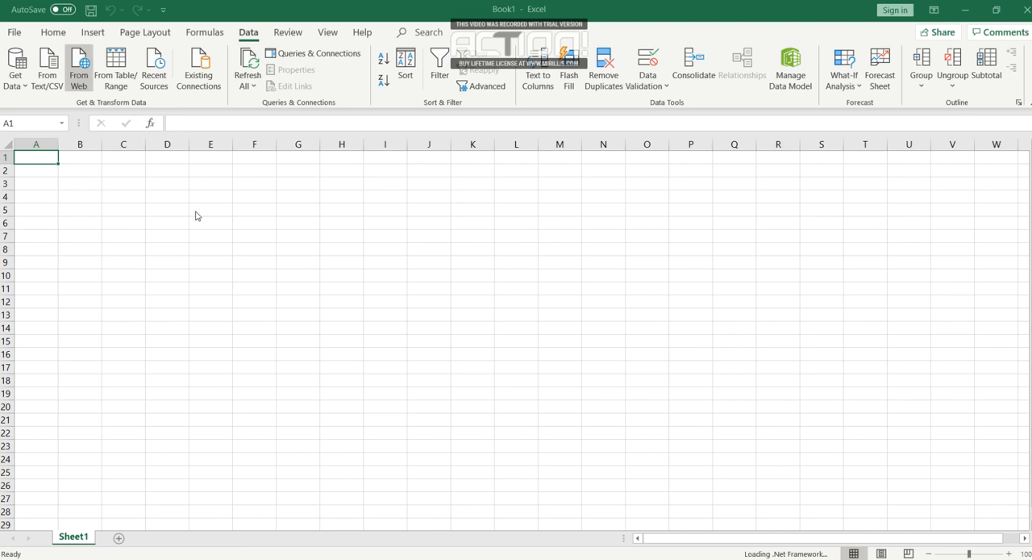
left_click(331, 282)
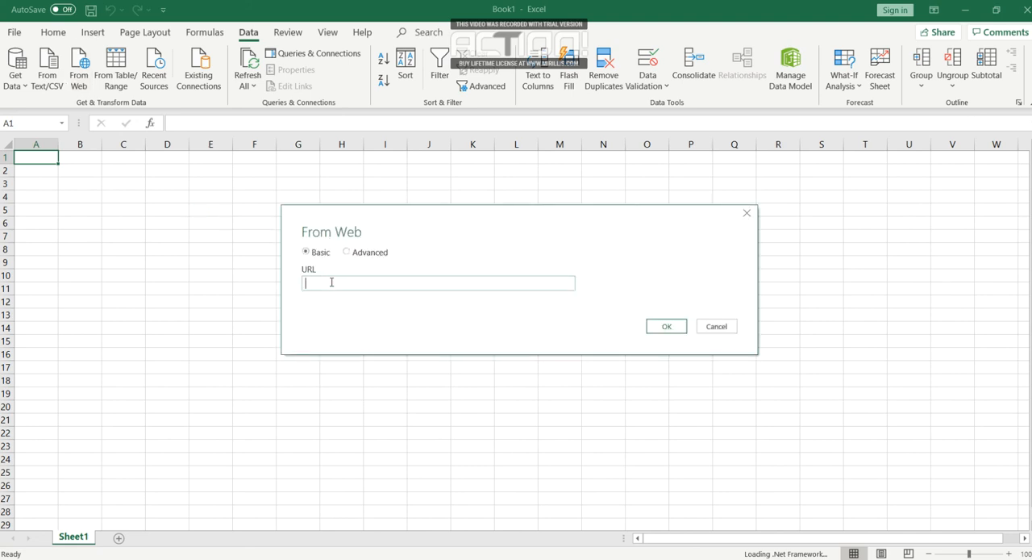
right_click(331, 282)
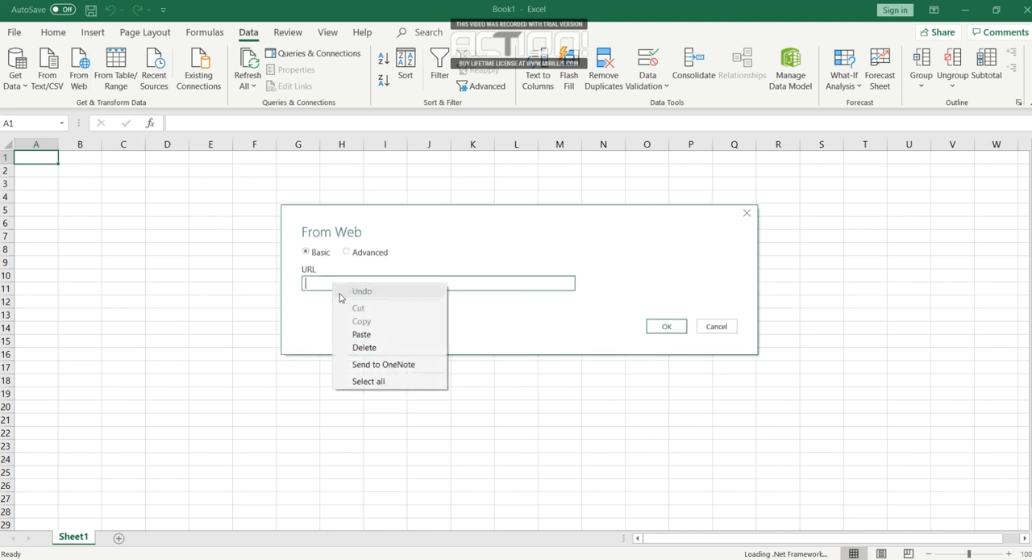
left_click(355, 335)
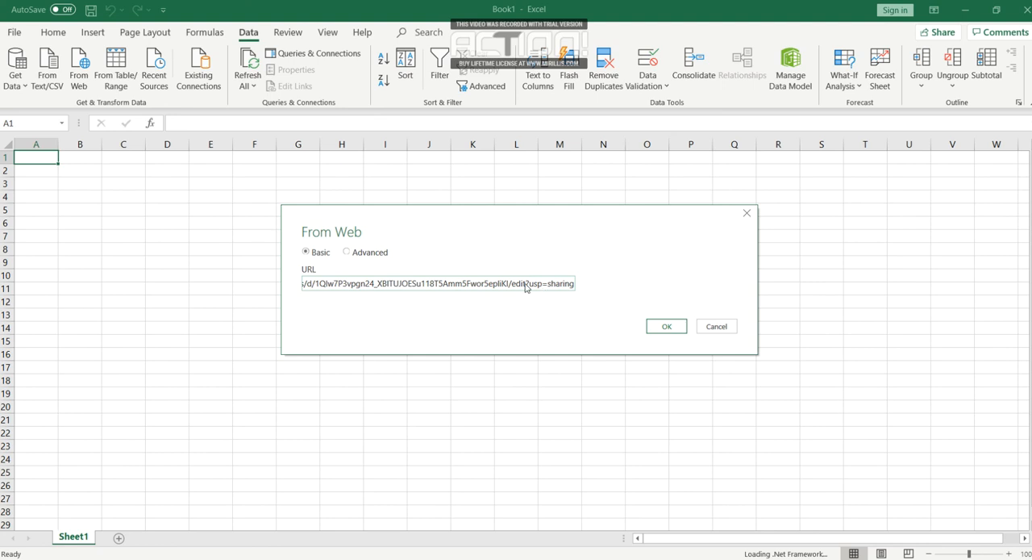
- Replace "edit" with "export" in the pasted import URL
key("BackSpace")
key("BackSpace")
key("BackSpace")
key("BackSpace")
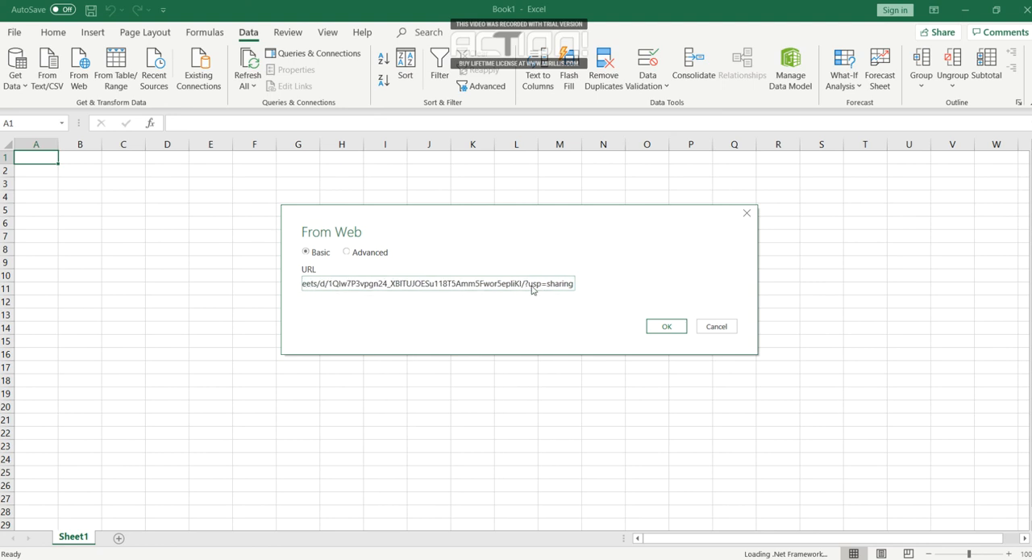
type("export")
- Change the URL's query parameter name from "usp" to "format"
left_click(569, 285)
key("BackSpace")
key("BackSpace")
key("BackSpace")
type("format")
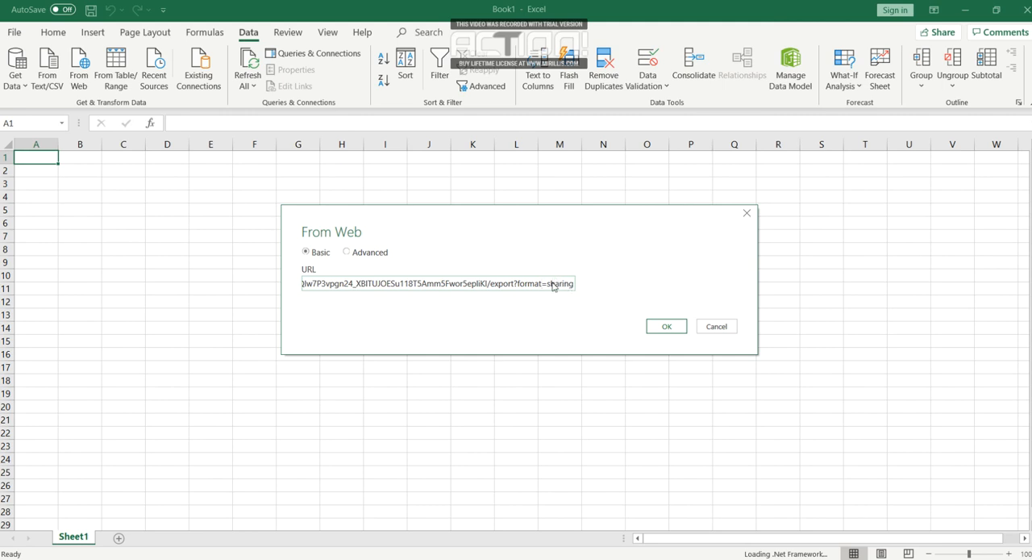
- Replace the parameter value "sharing" with "xlsx" and connect to the URL
key("Delete")
key("Delete")
key("Delete")
key("Delete")
key("Delete")
key("Delete")
key("Delete")
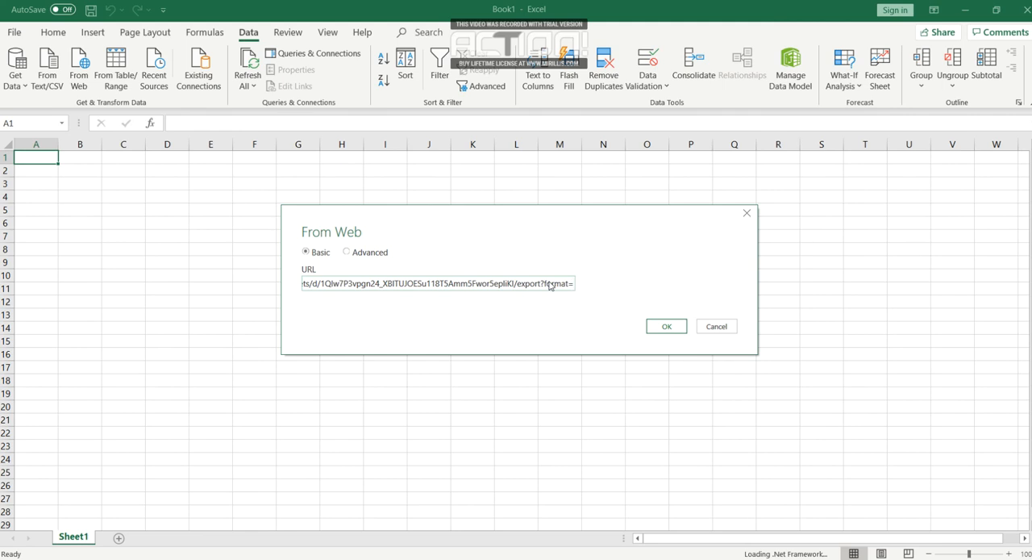
type("xl")
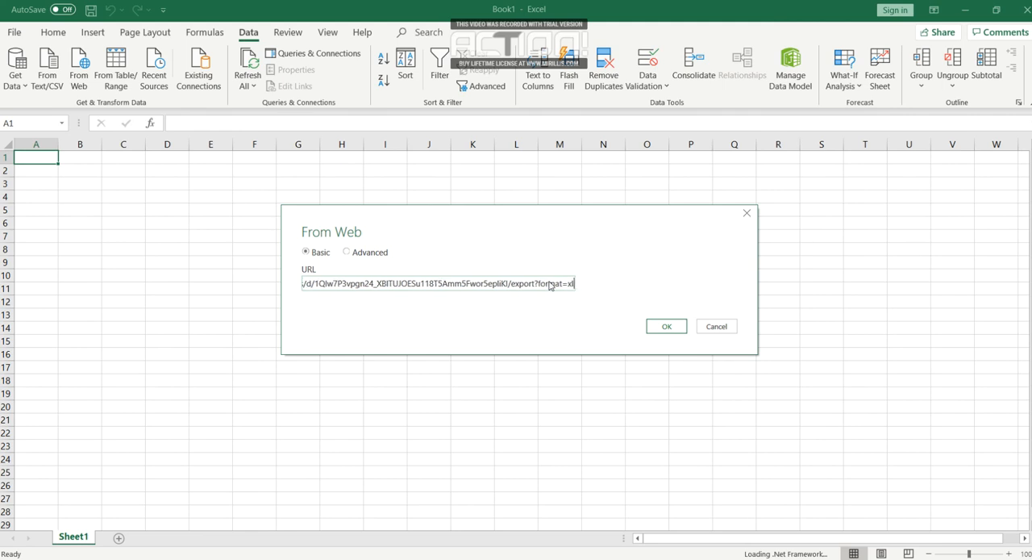
type("sx")
left_click(679, 331)
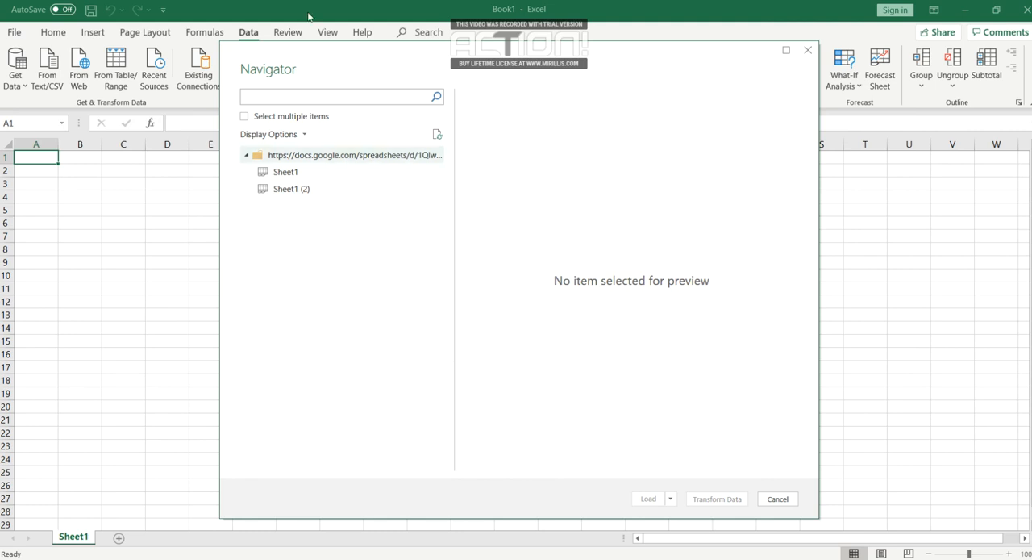
- Load the Sheet1 (2) table into the workbook and close the Queries & Connections pane
left_click(296, 194)
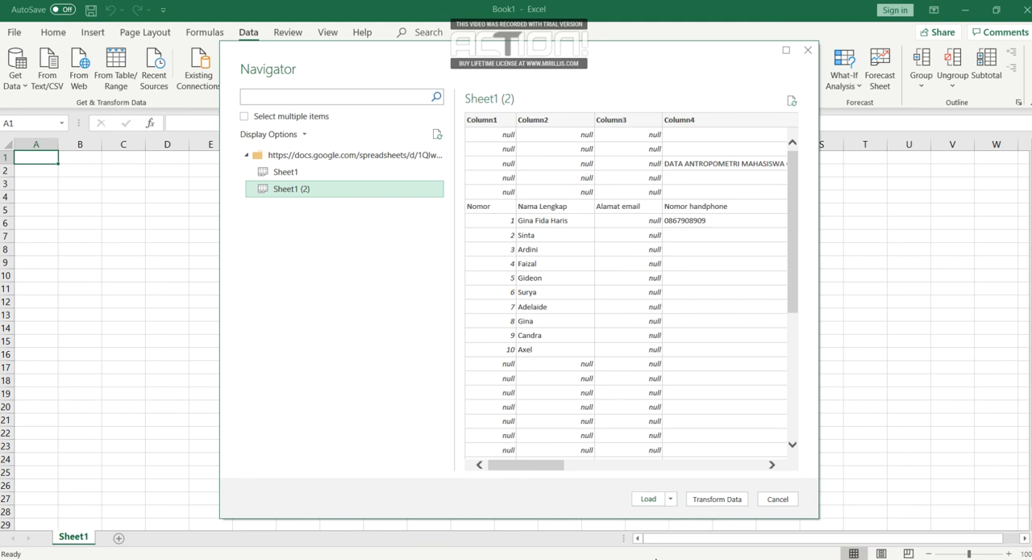
left_click(650, 498)
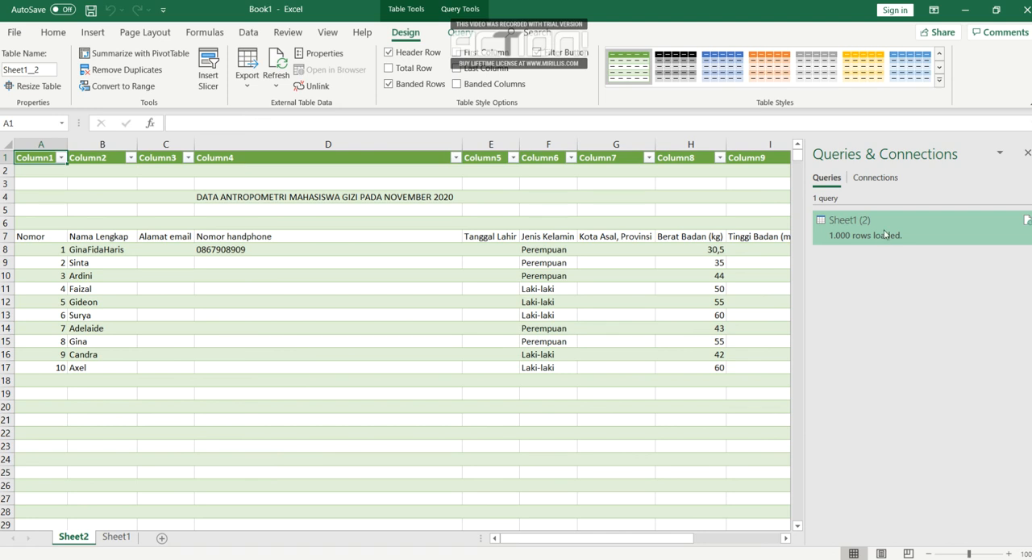
mouse_move(914, 254)
left_click(1026, 152)
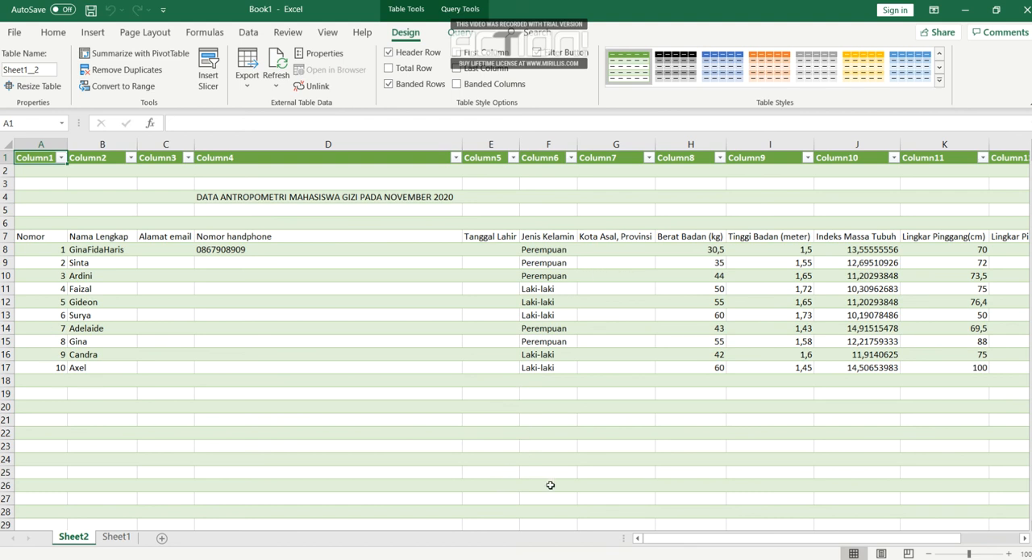
- Switch to the Latihan Spreadsheet in the browser and enter "edit" in cells D8 and D9 of the Nomor handphone column
mouse_move(337, 557)
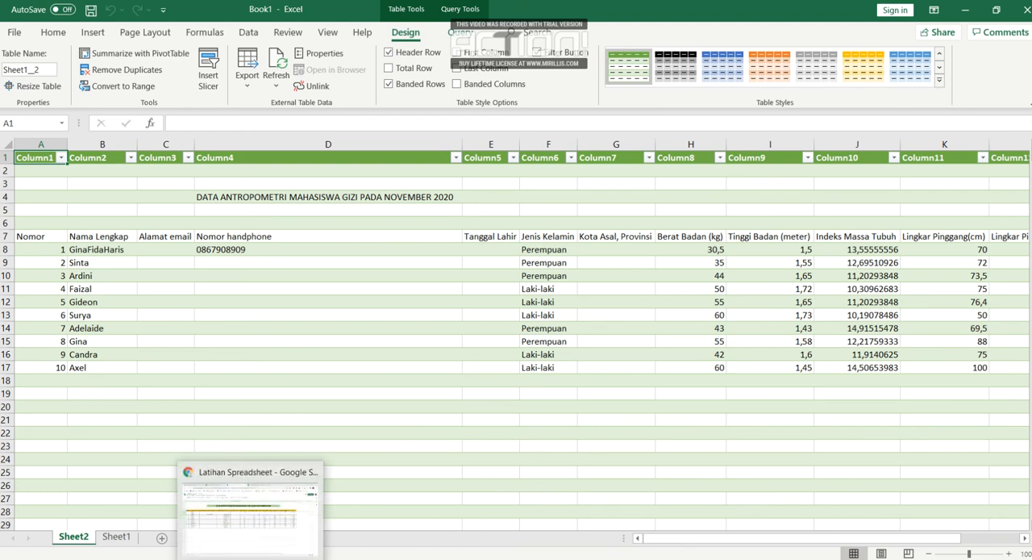
left_click(258, 516)
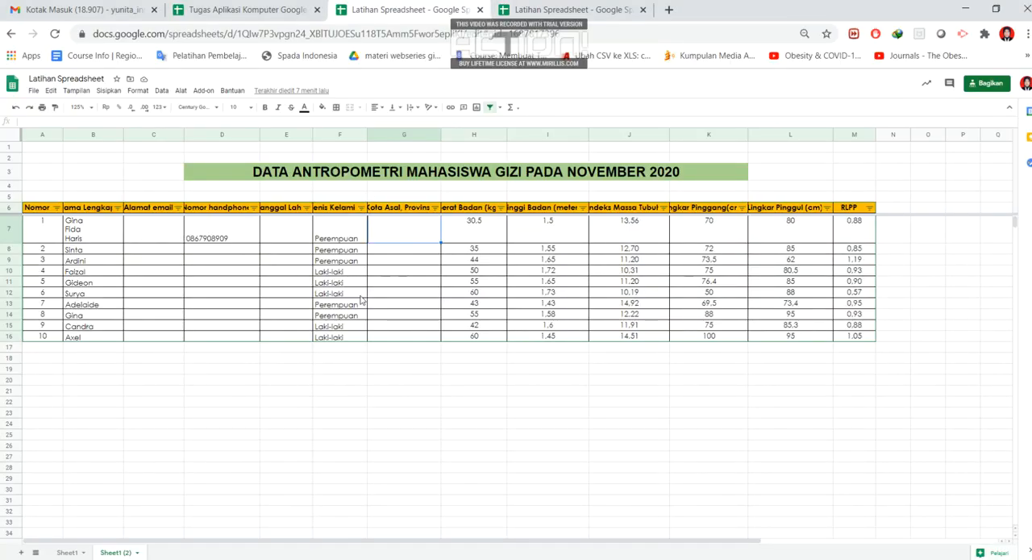
left_click(224, 255)
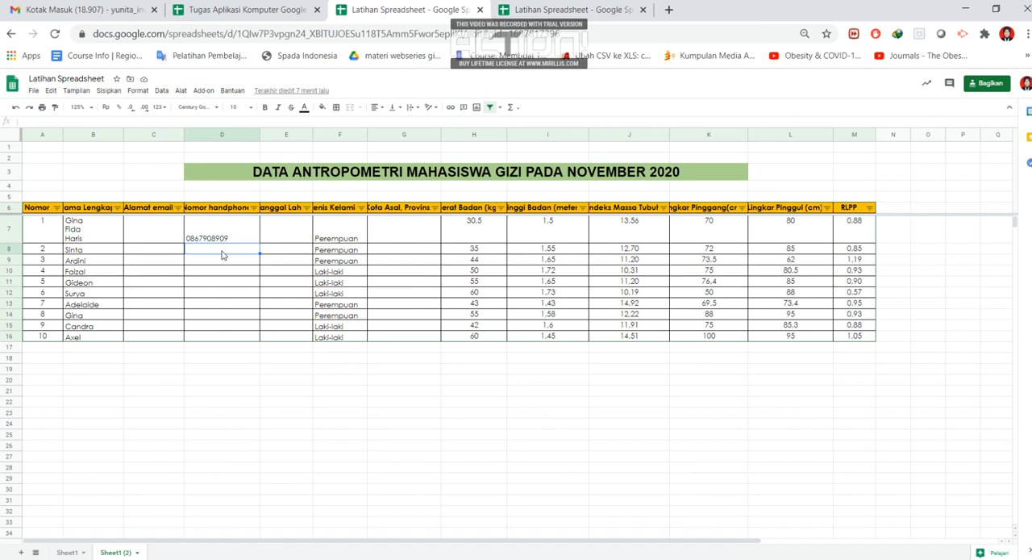
type("edit")
left_click(219, 267)
type("edit")
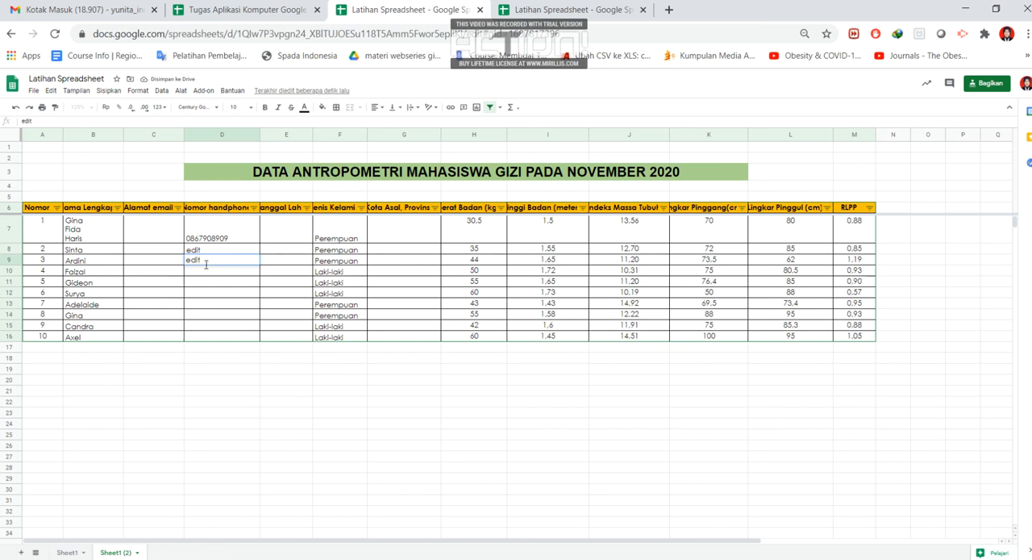
left_click(233, 424)
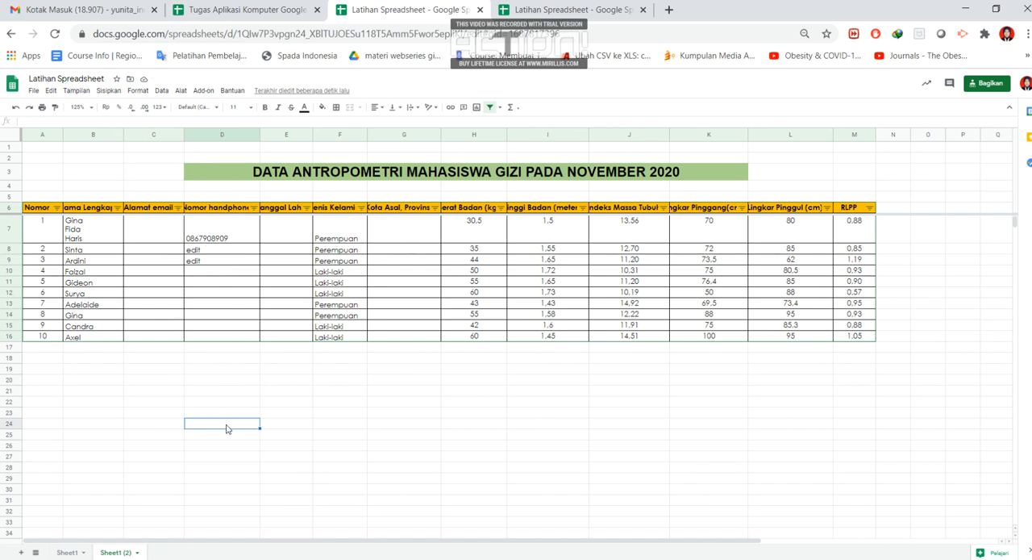
- Return to Book1 in Excel and refresh all its data connections to bring in the online edits
mouse_move(143, 558)
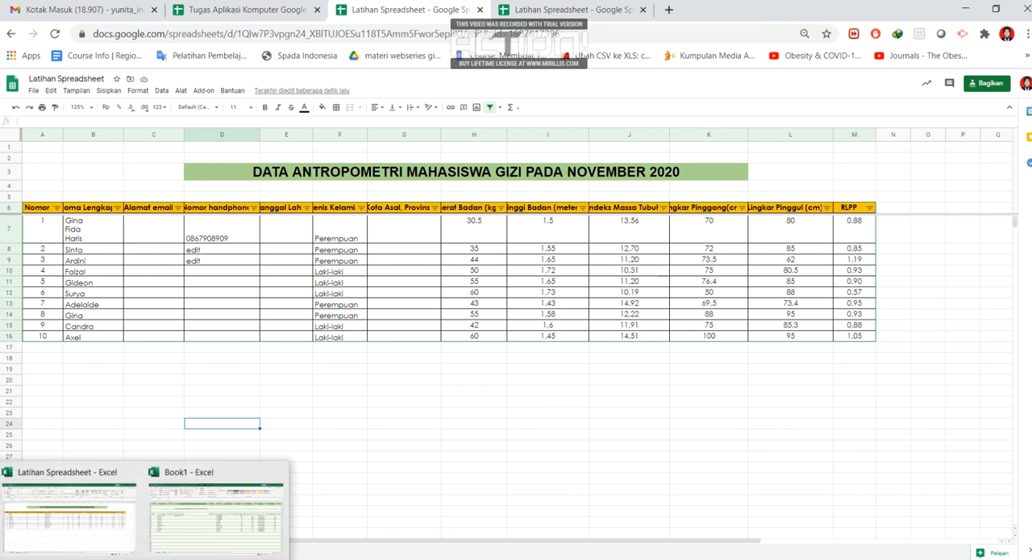
left_click(225, 539)
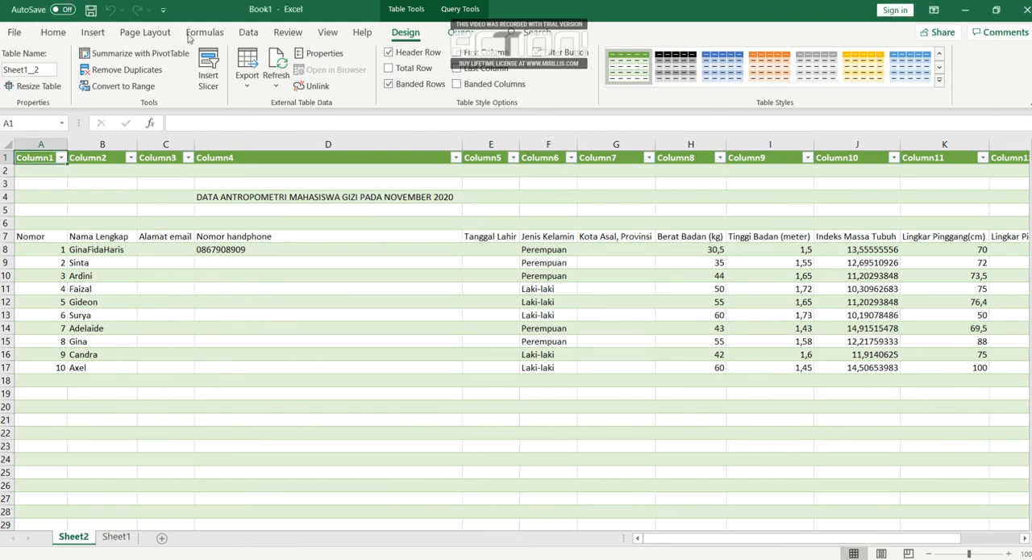
left_click(54, 34)
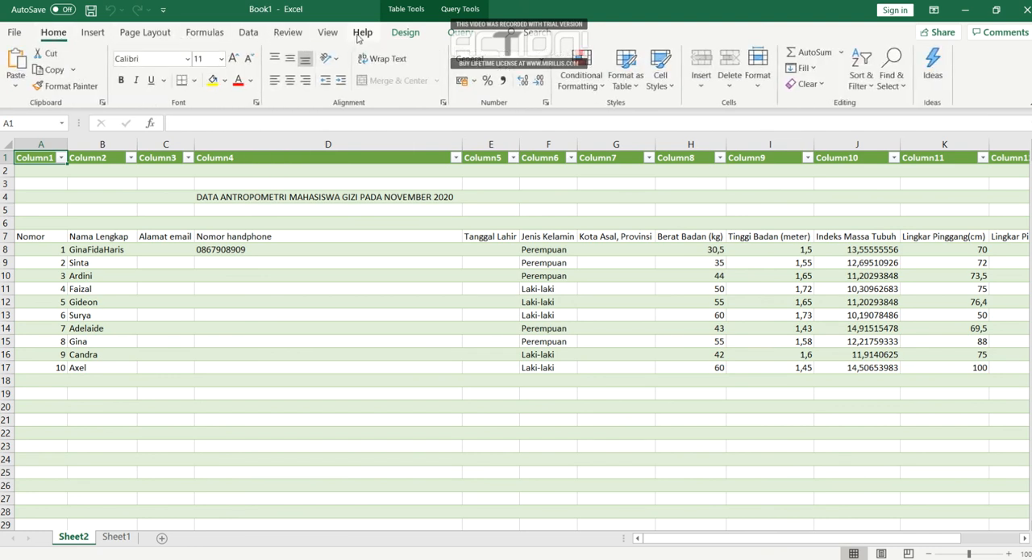
left_click(93, 34)
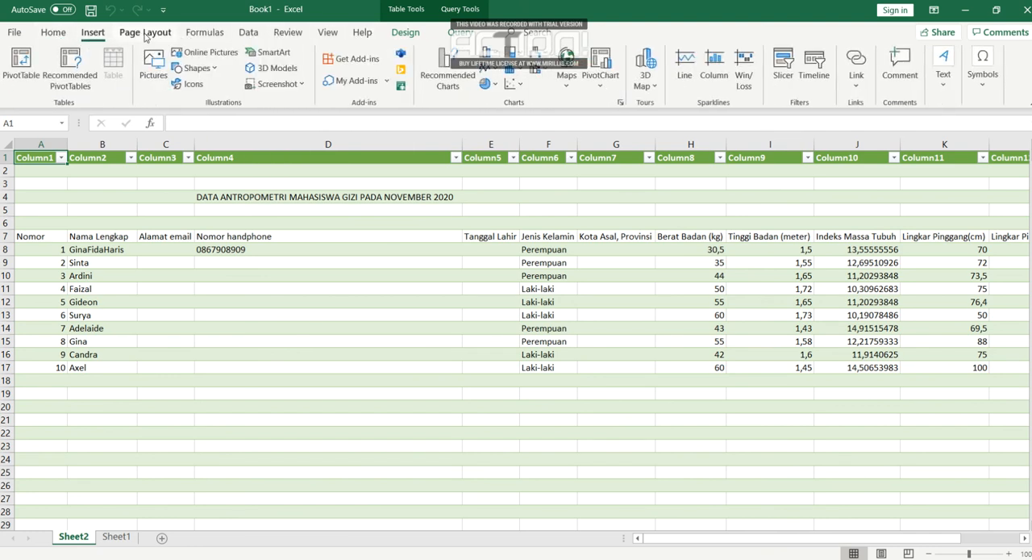
left_click(145, 34)
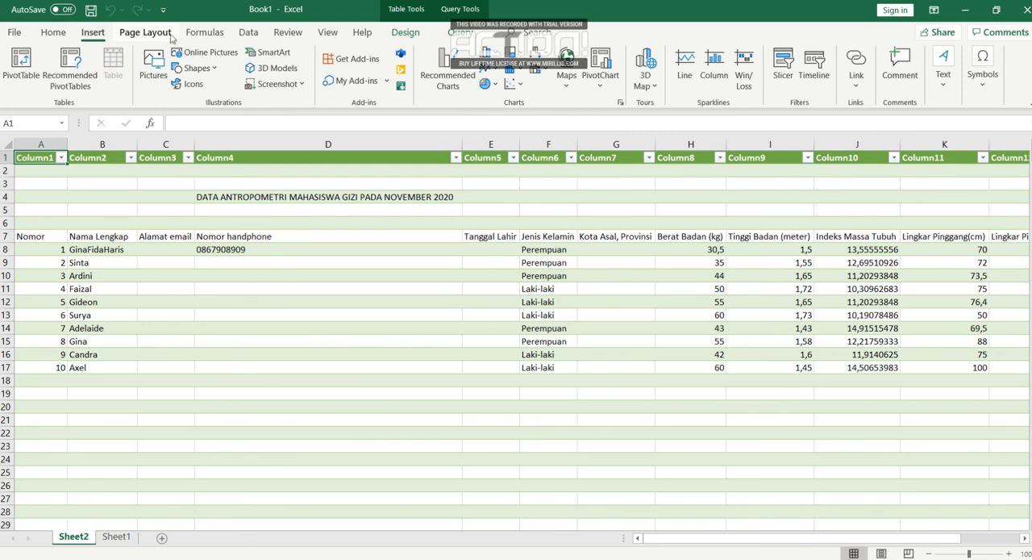
left_click(218, 34)
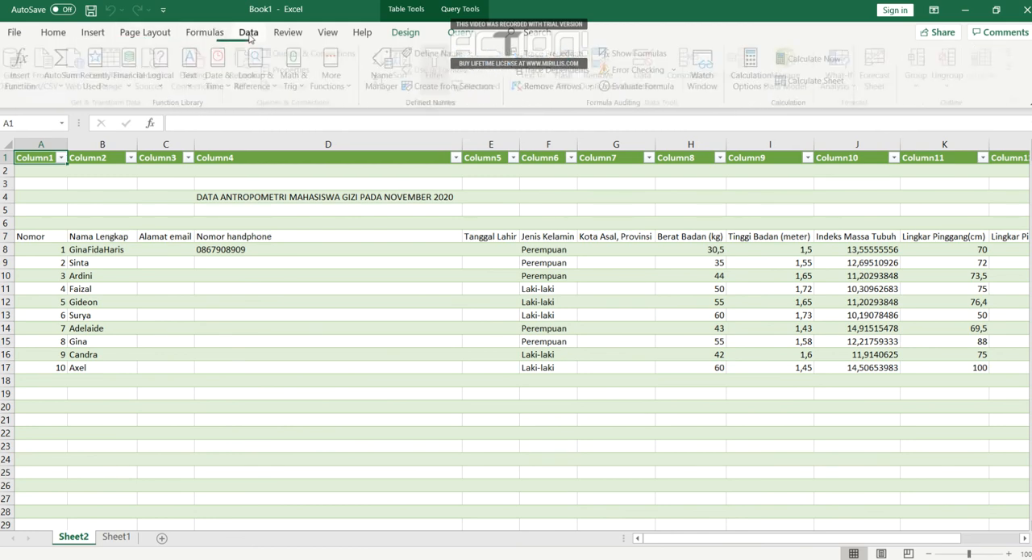
left_click(249, 34)
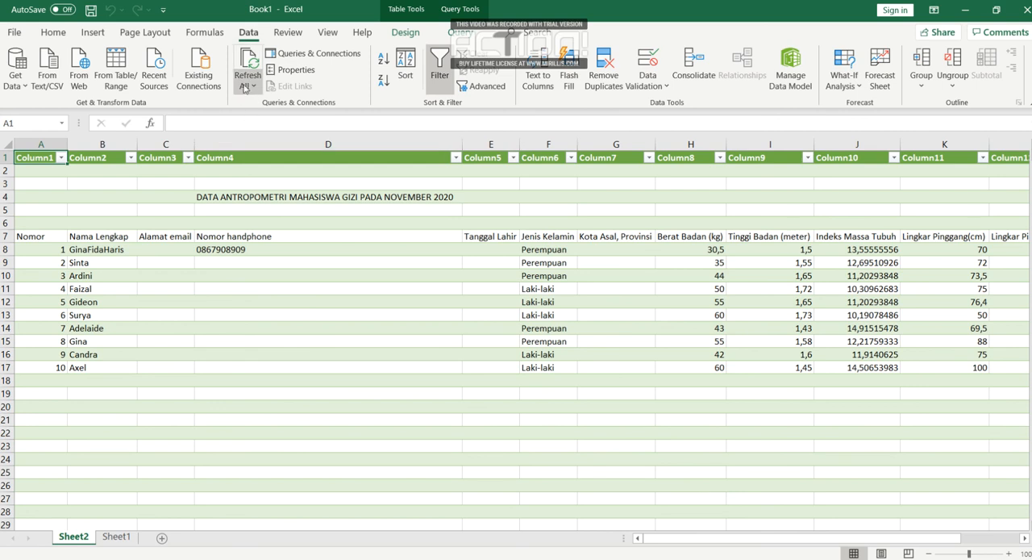
left_click(250, 70)
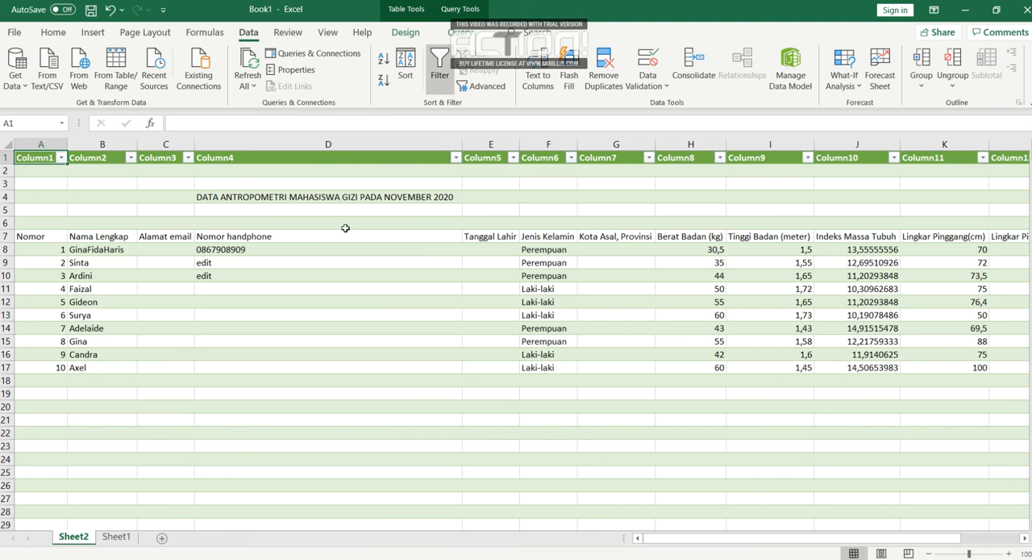
- Switch to the Latihan Spreadsheet workbook in Excel and view its Sheet1 worksheet
left_click(143, 559)
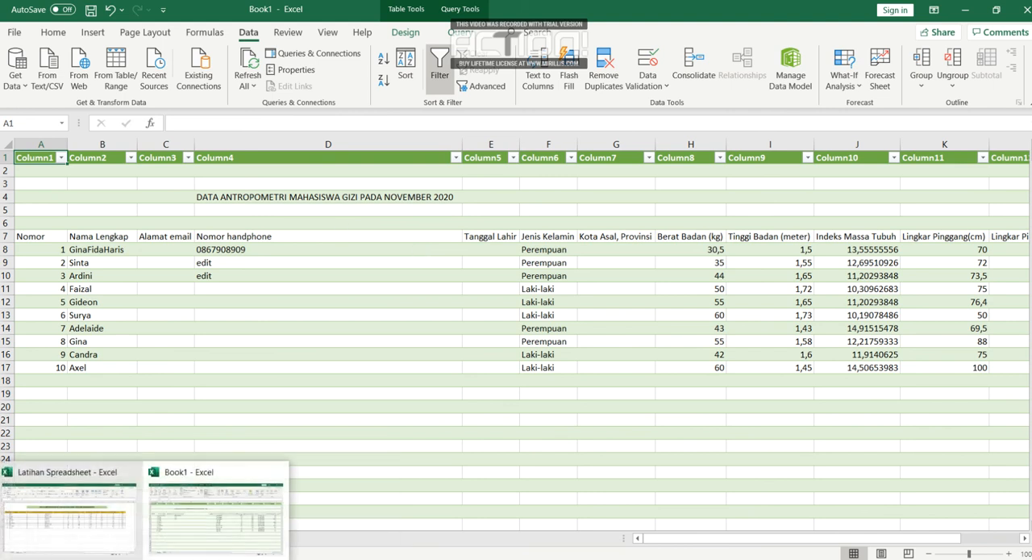
left_click(100, 546)
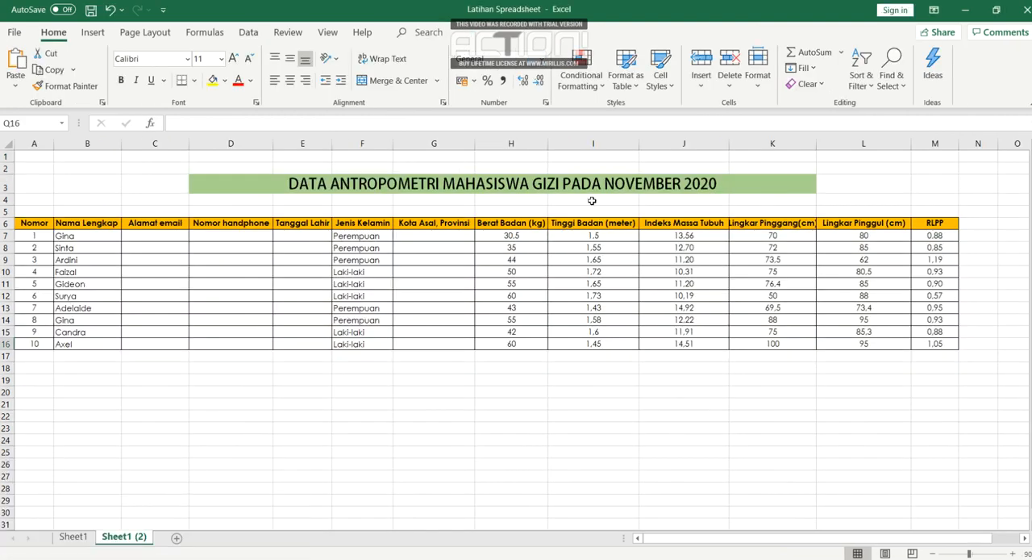
left_click(84, 536)
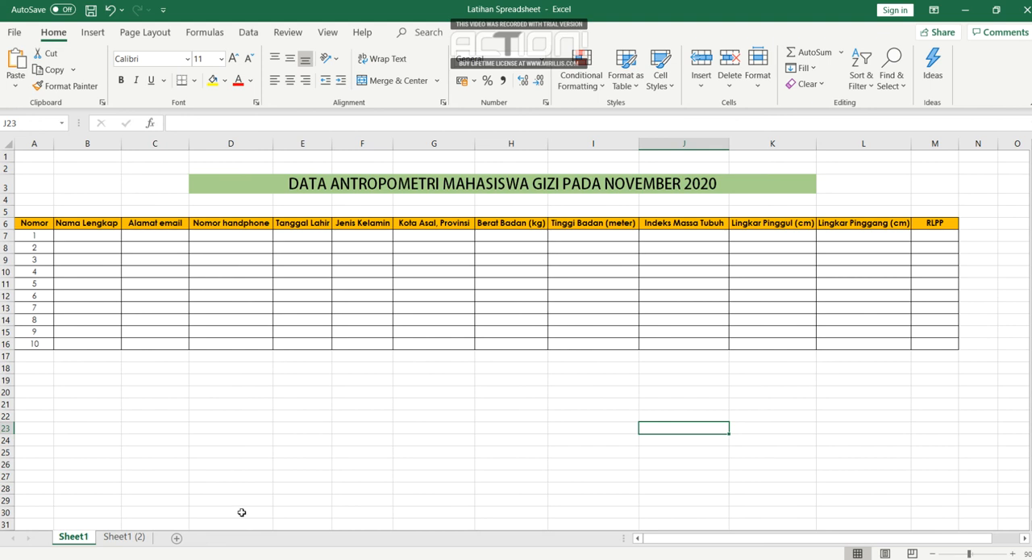
mouse_move(318, 558)
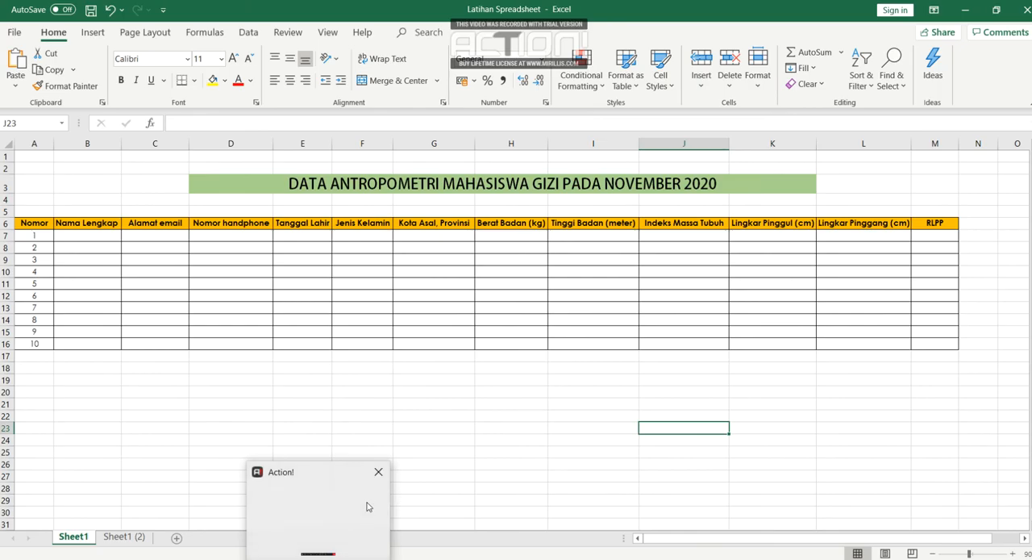
left_click(339, 540)
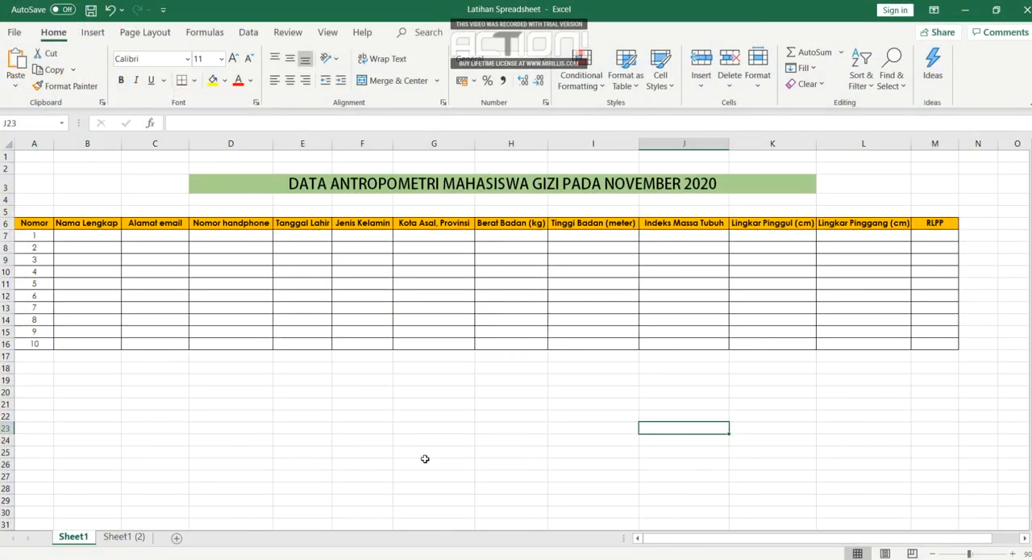
mouse_move(318, 558)
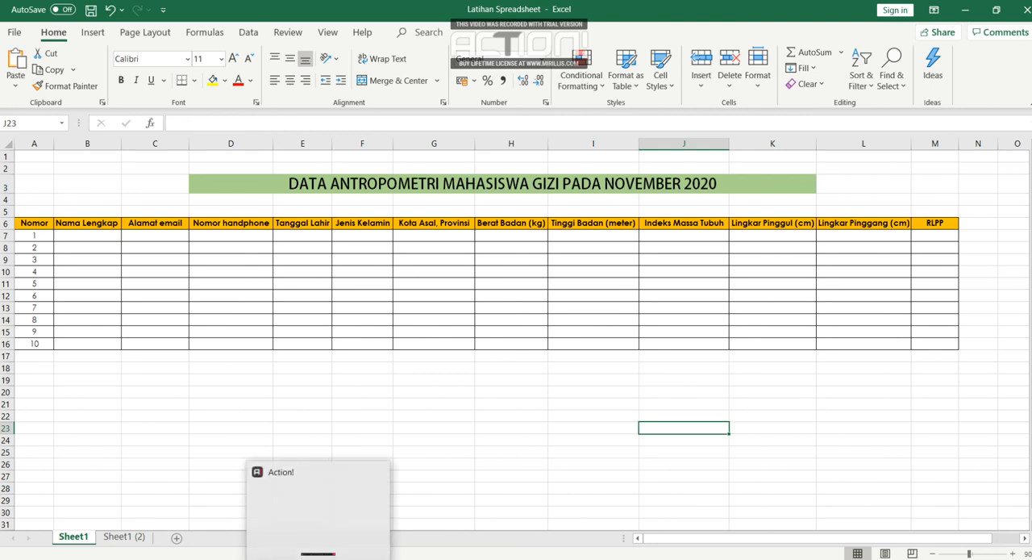
left_click(347, 548)
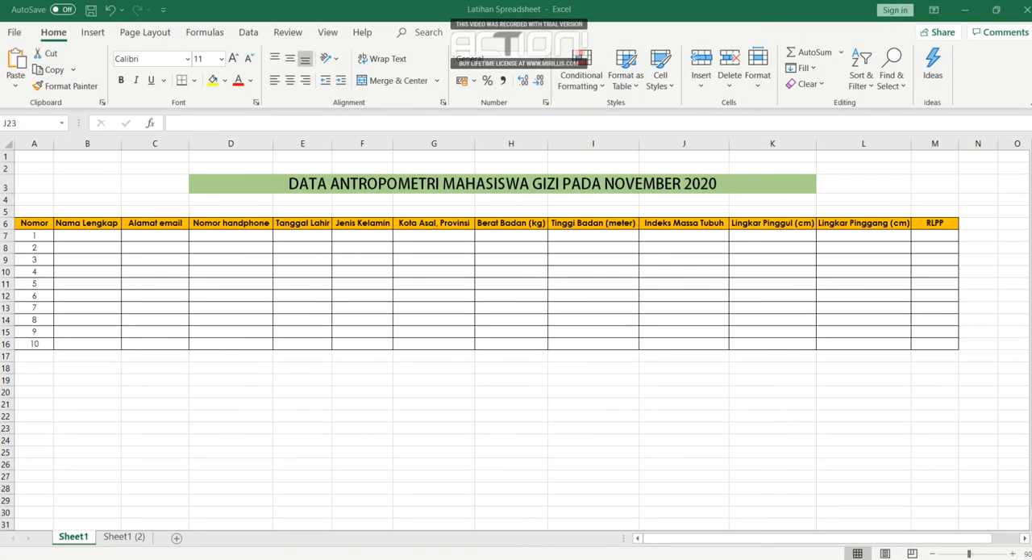